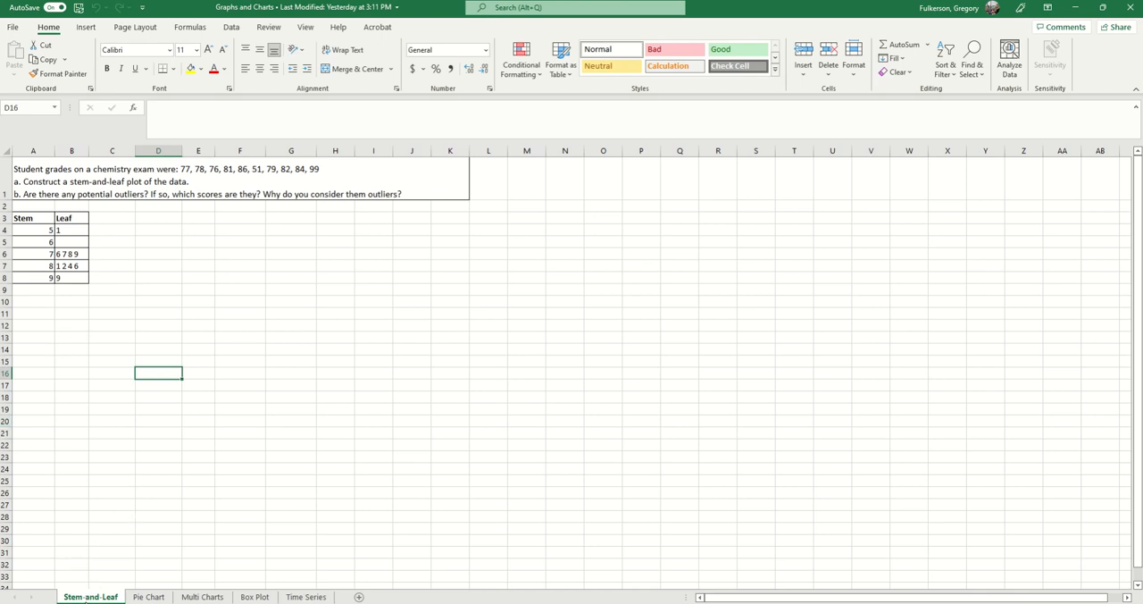
Review the chemistry exam grades problem and how the scores are split in the Stem and Leaf table in A3:B8.
{"action": "left_click", "coordinate": [105, 301]}
{"action": "left_click_drag", "start_coordinate": [23, 218], "coordinate": [71, 279]}
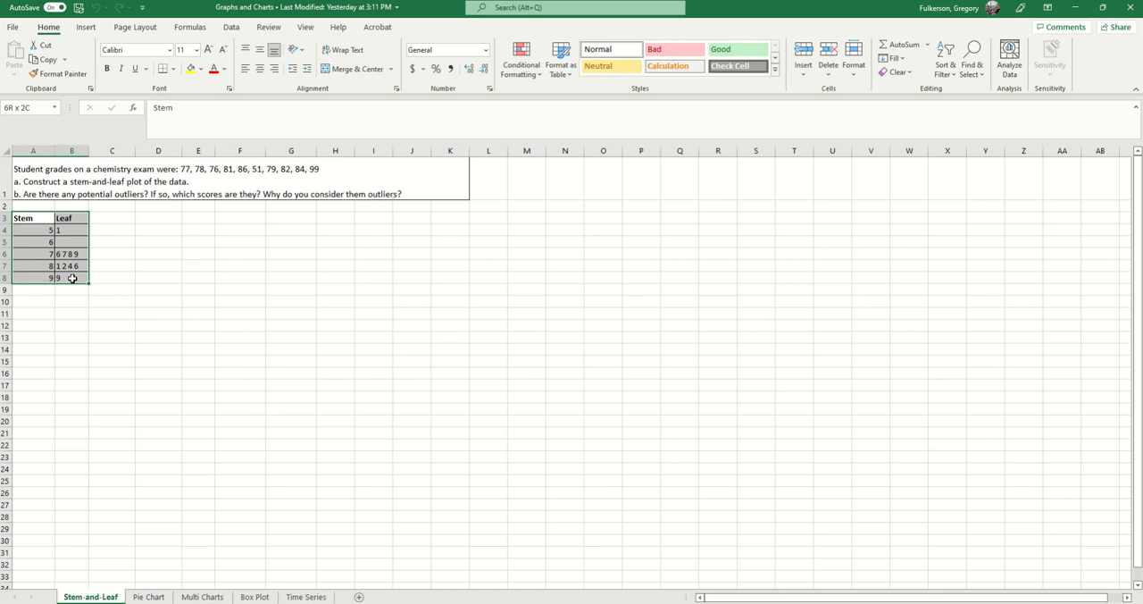
{"action": "left_click", "coordinate": [198, 278]}
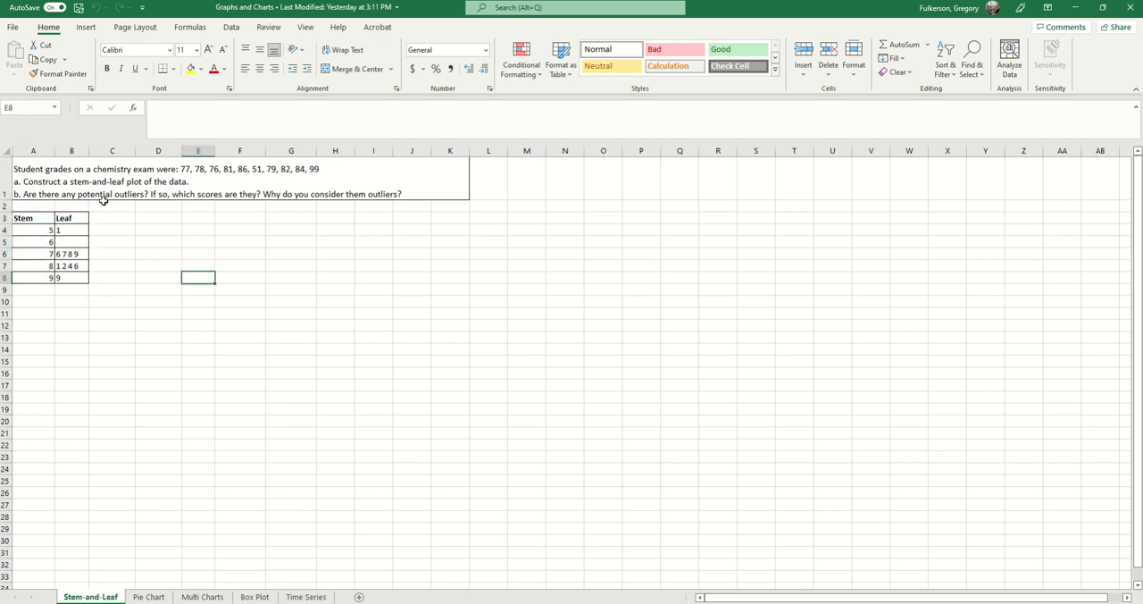
{"action": "left_click", "coordinate": [123, 180]}
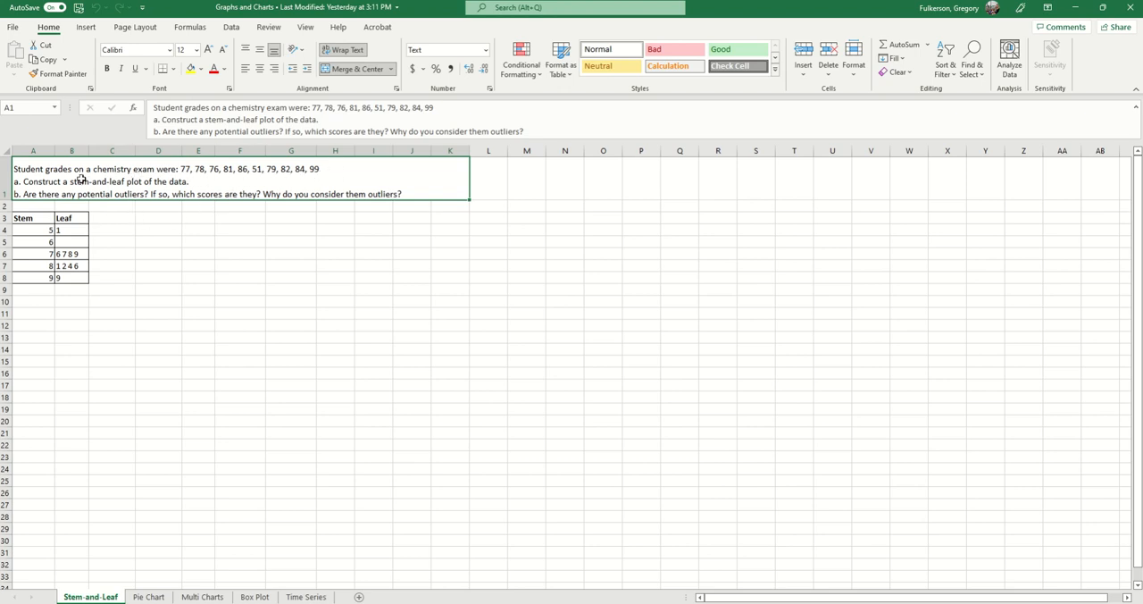
{"action": "left_click", "coordinate": [67, 243]}
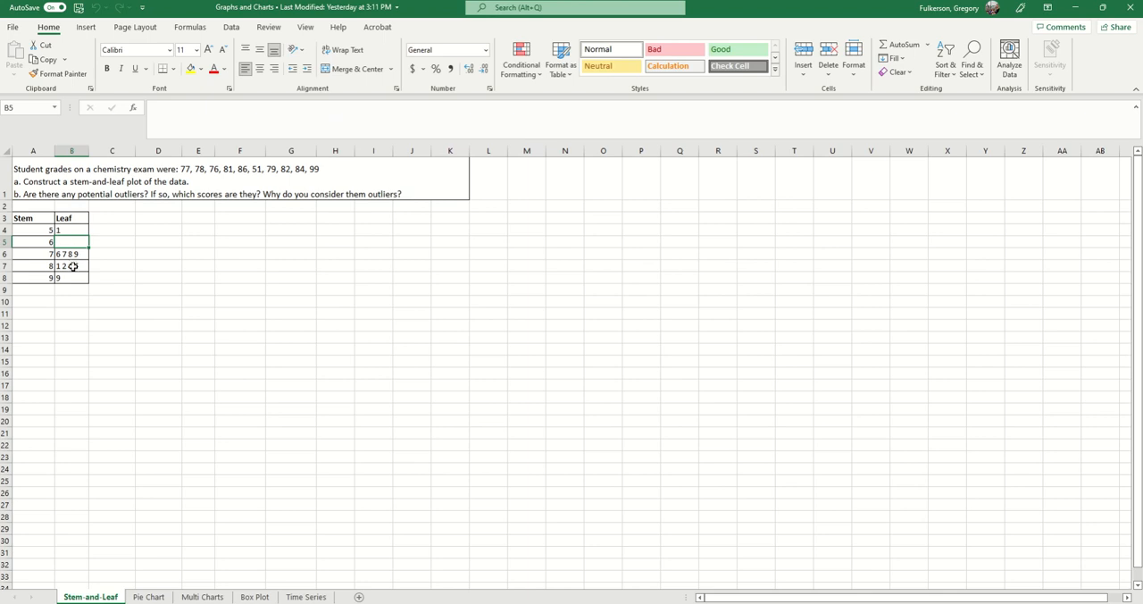
{"action": "left_click", "coordinate": [263, 168]}
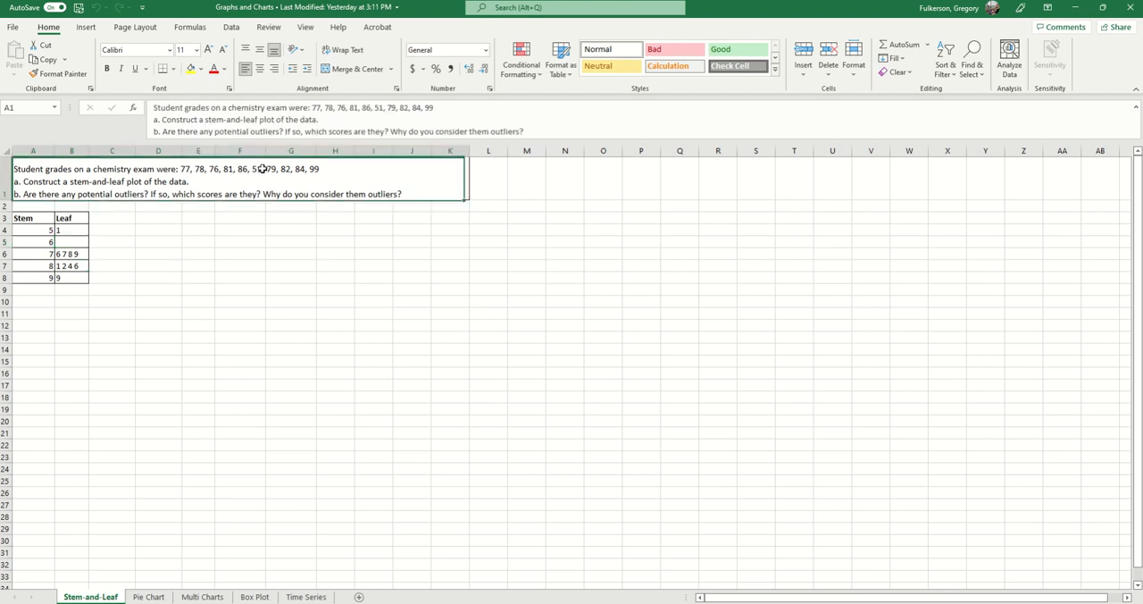
{"action": "left_click", "coordinate": [69, 232]}
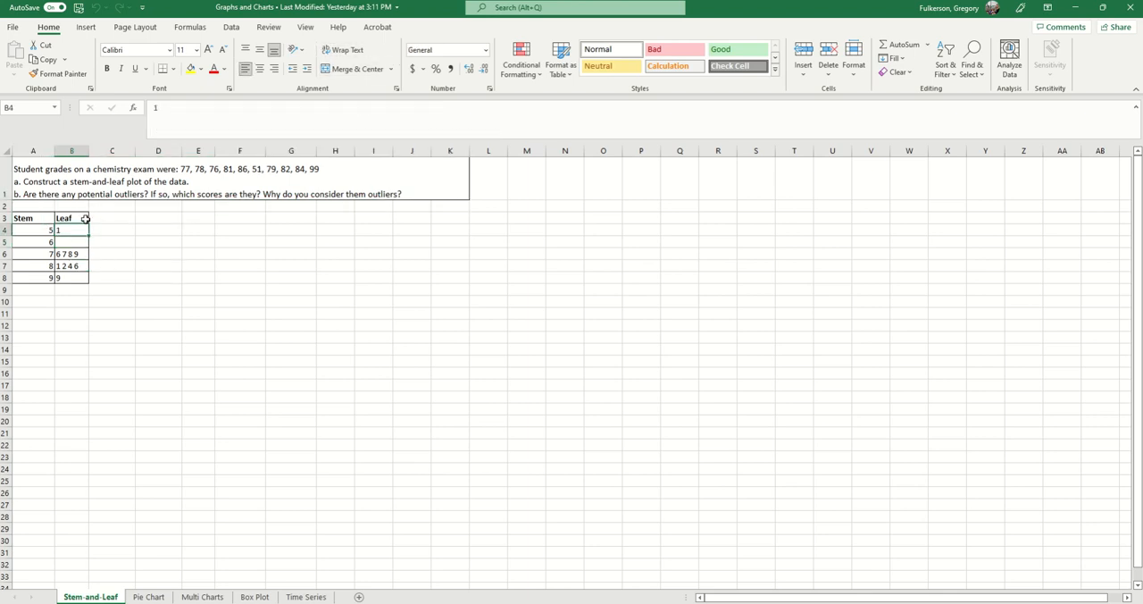
{"action": "left_click", "coordinate": [26, 232]}
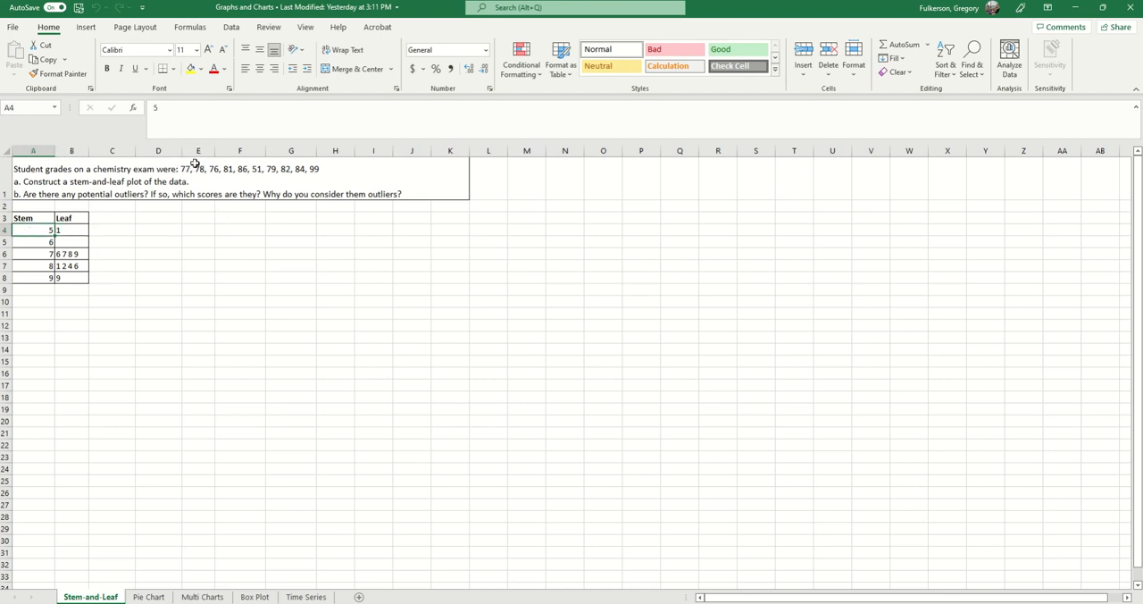
{"action": "left_click", "coordinate": [77, 221]}
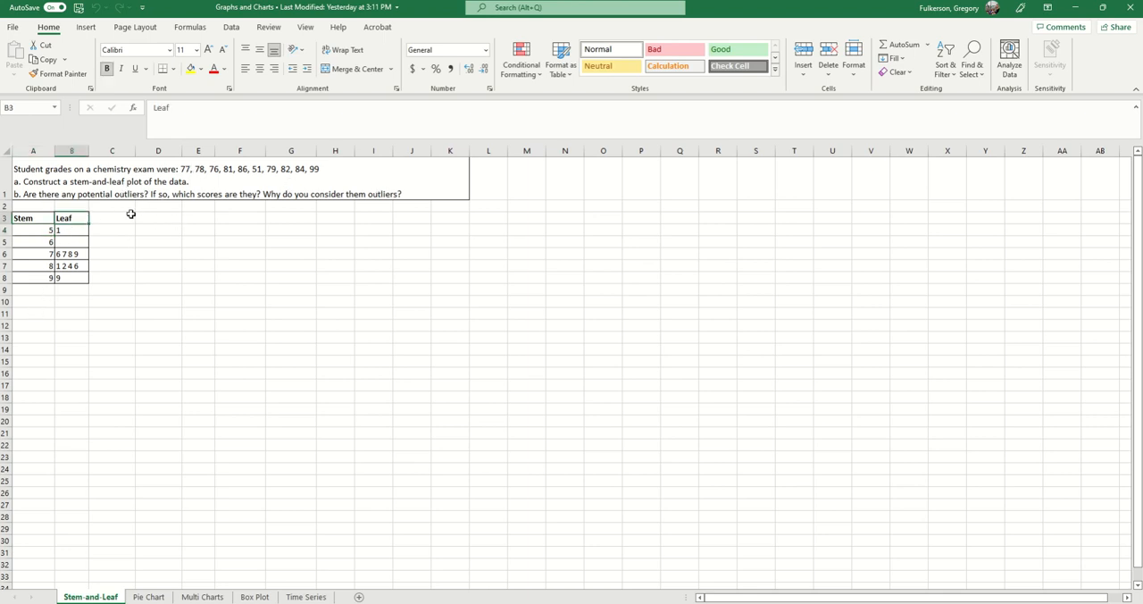
{"action": "left_click_drag", "start_coordinate": [42, 230], "coordinate": [67, 230]}
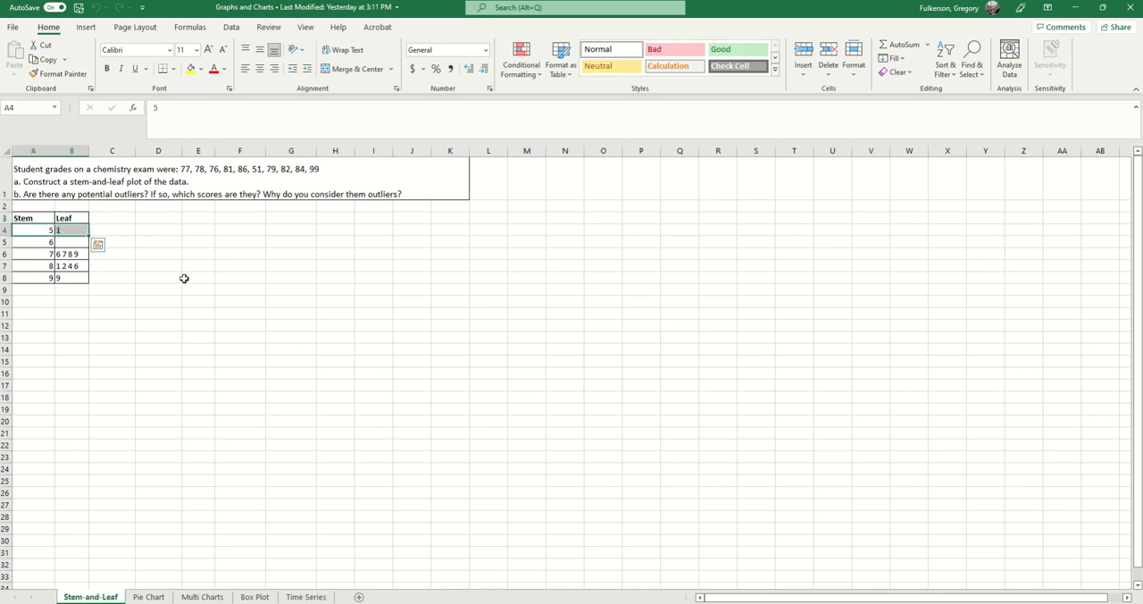
{"action": "left_click", "coordinate": [191, 288]}
{"action": "left_click", "coordinate": [67, 230]}
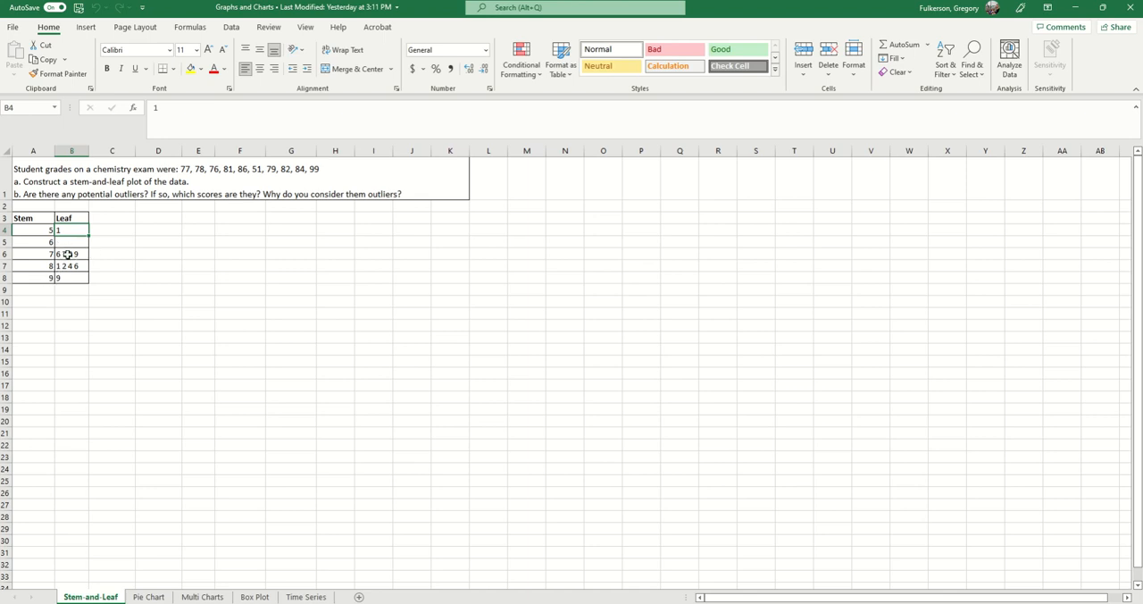
{"action": "left_click", "coordinate": [85, 277]}
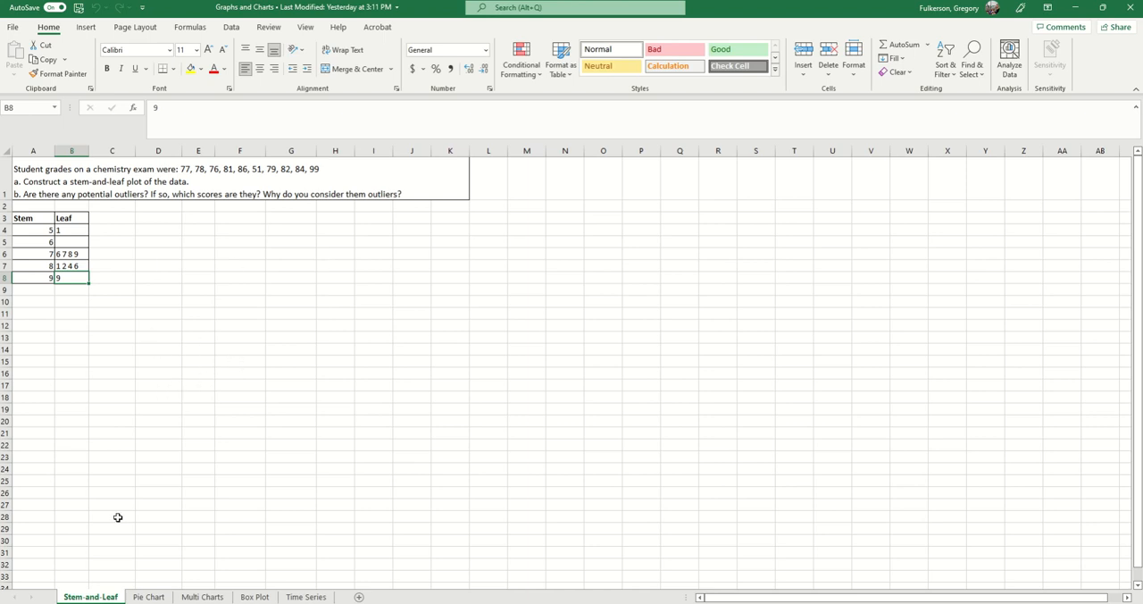
Go to the Pie Chart sheet and examine the table of college majors with its frequency and percent columns.
{"action": "left_click", "coordinate": [148, 597]}
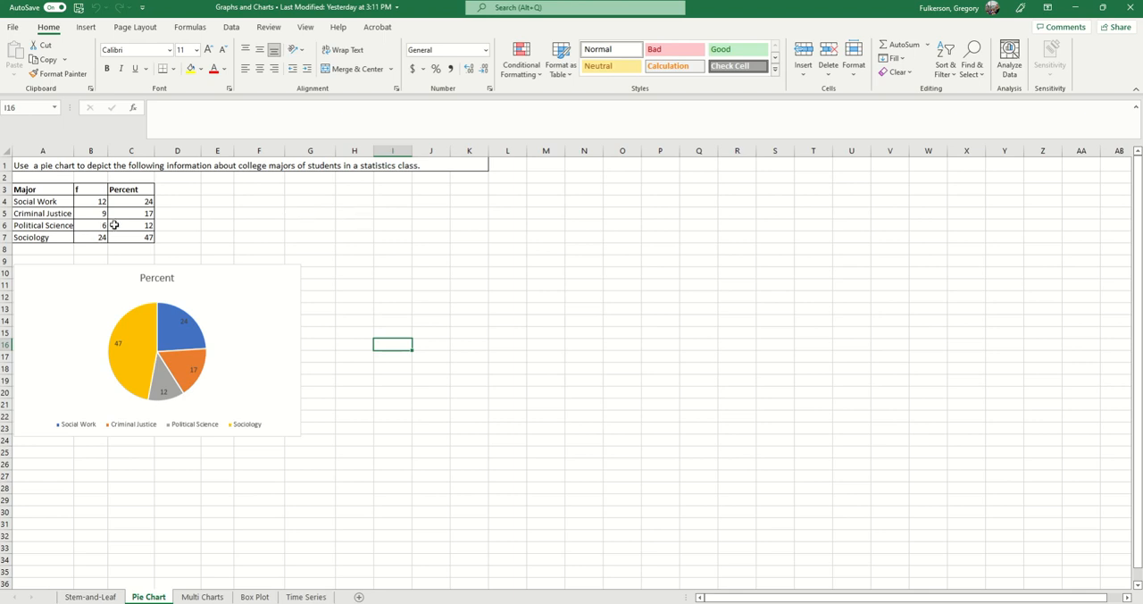
{"action": "left_click", "coordinate": [39, 191]}
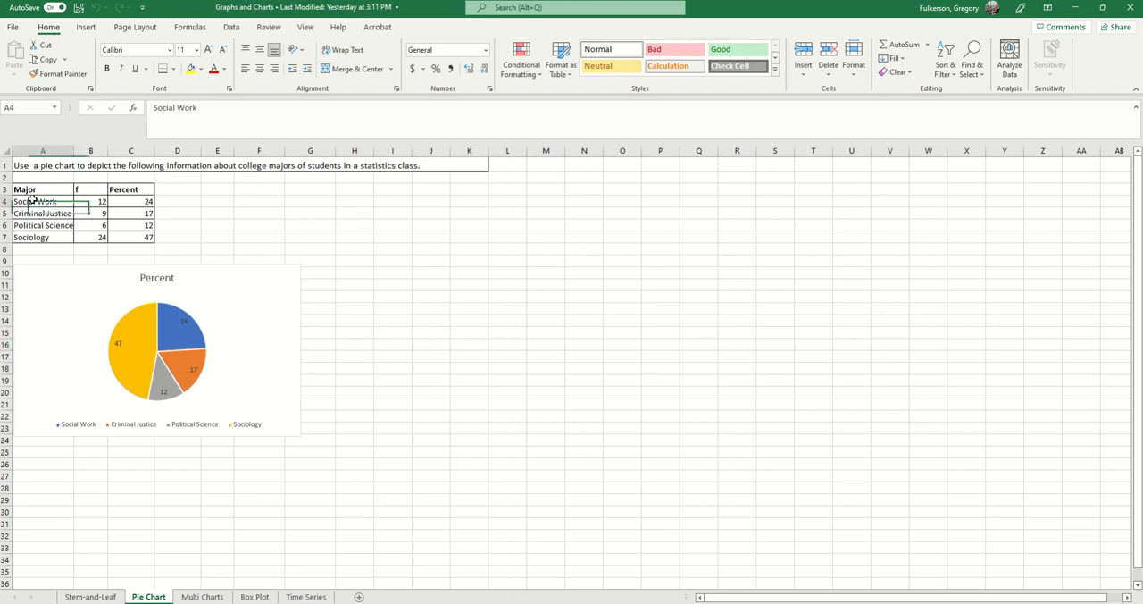
{"action": "left_click_drag", "start_coordinate": [39, 191], "coordinate": [156, 234]}
{"action": "left_click", "coordinate": [80, 200]}
{"action": "left_click", "coordinate": [92, 224]}
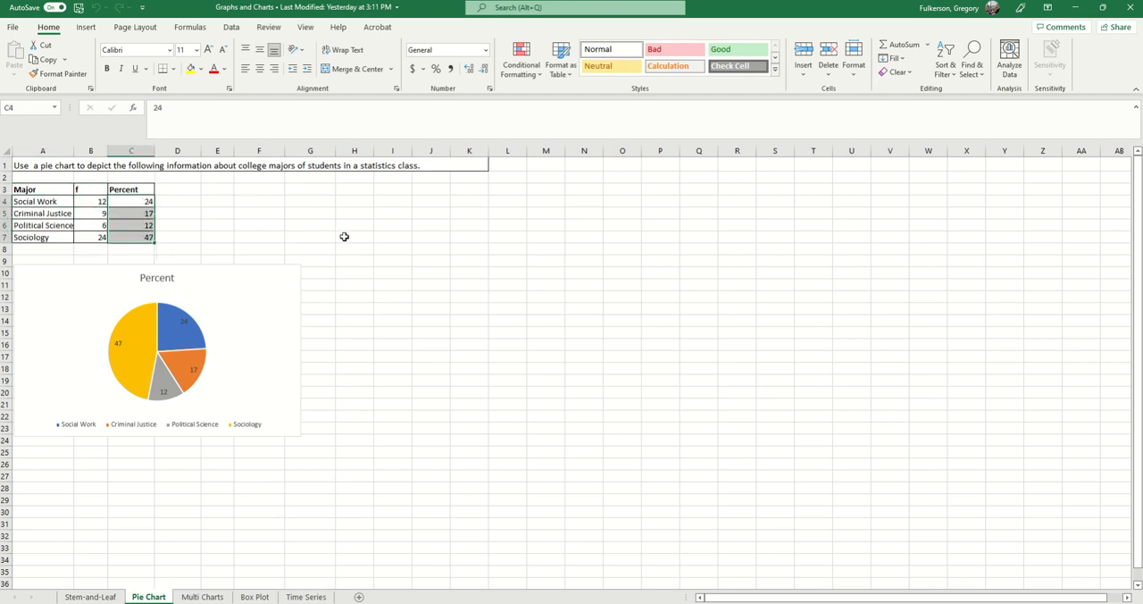
{"action": "left_click", "coordinate": [345, 237]}
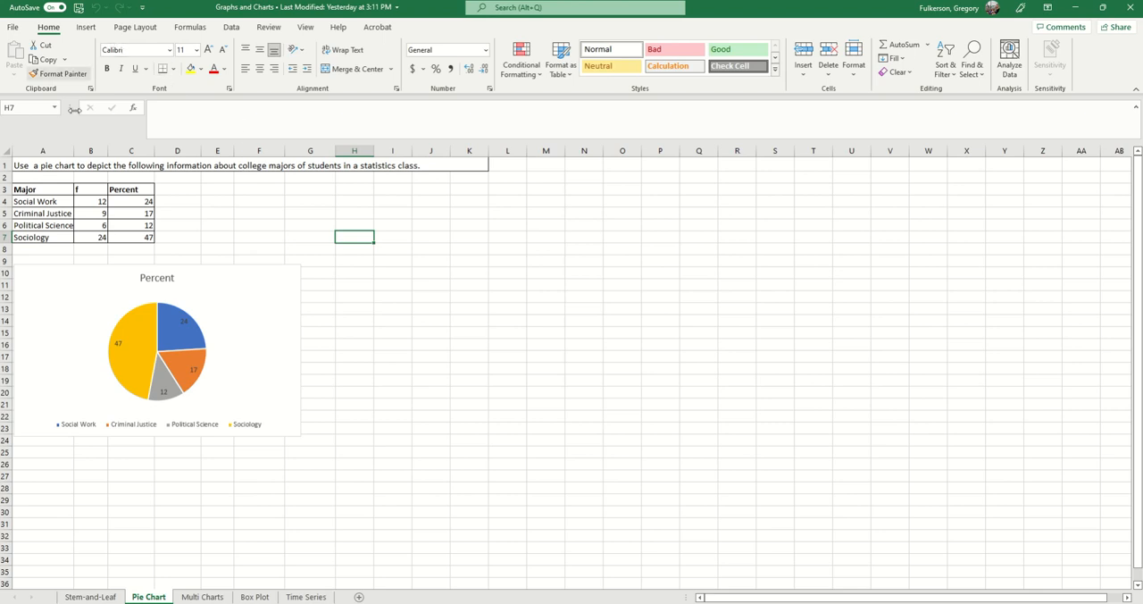
Insert a 3-D pie chart from the Percent values in C4:C7.
{"action": "left_click", "coordinate": [84, 28]}
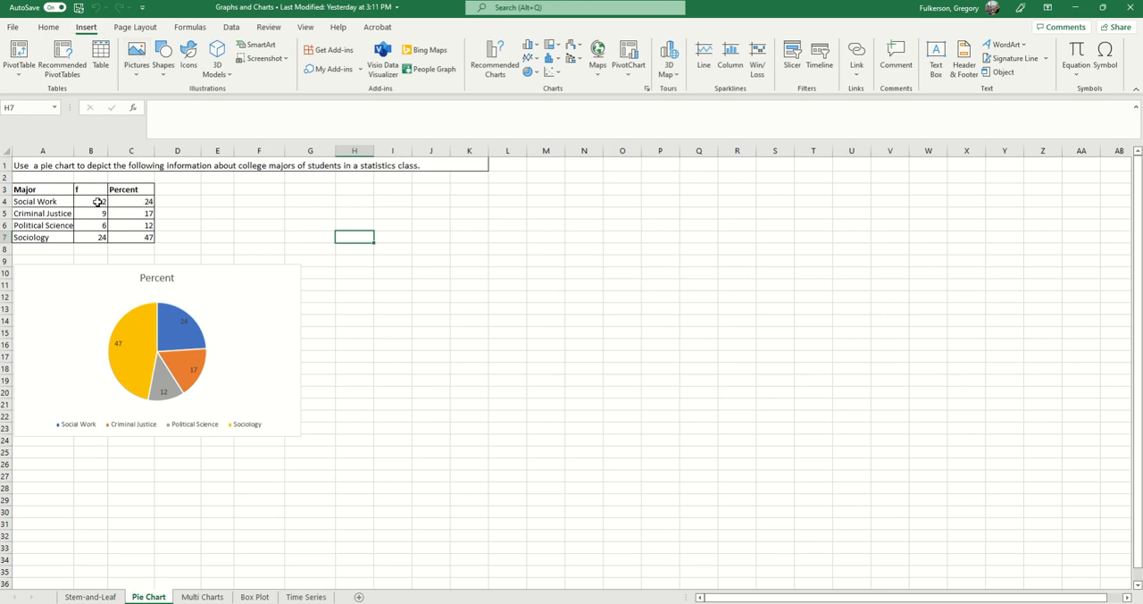
{"action": "left_click_drag", "start_coordinate": [135, 199], "coordinate": [133, 238]}
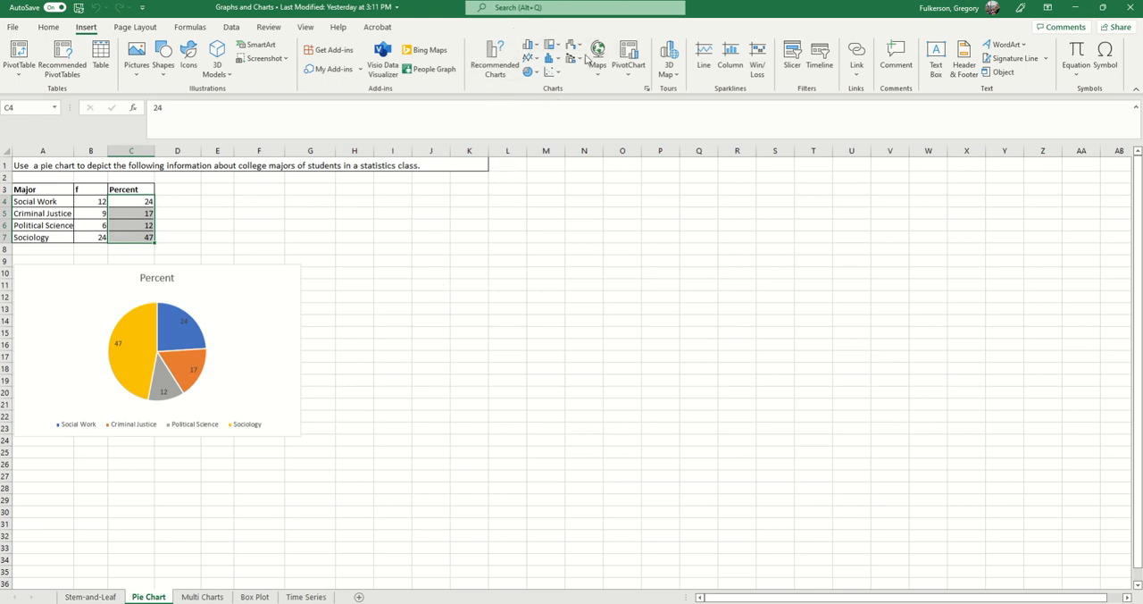
{"action": "left_click", "coordinate": [527, 73]}
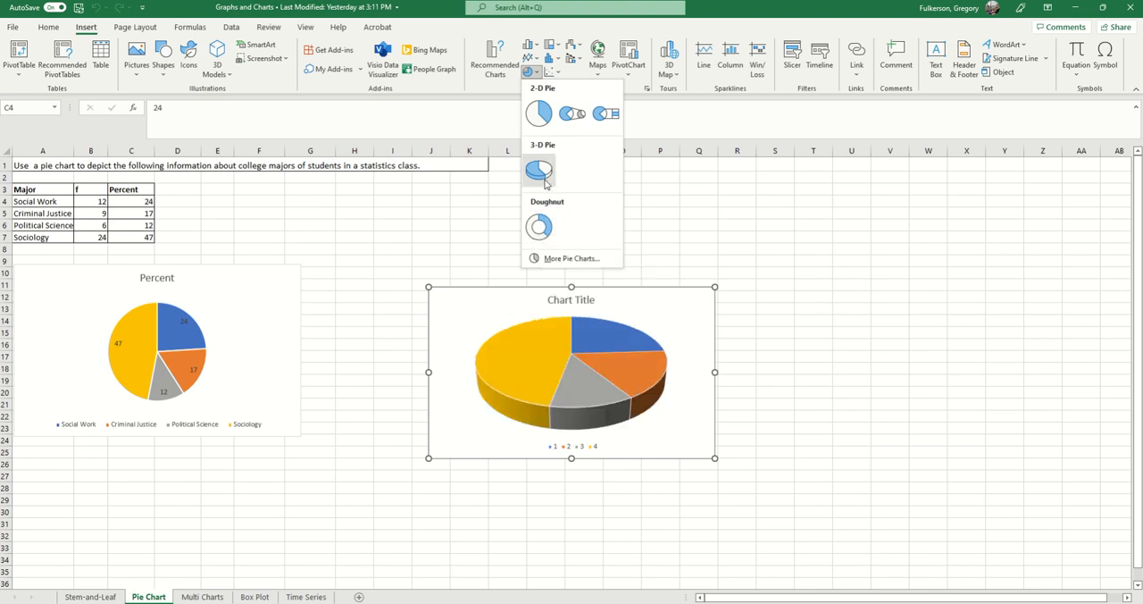
{"action": "left_click", "coordinate": [545, 182]}
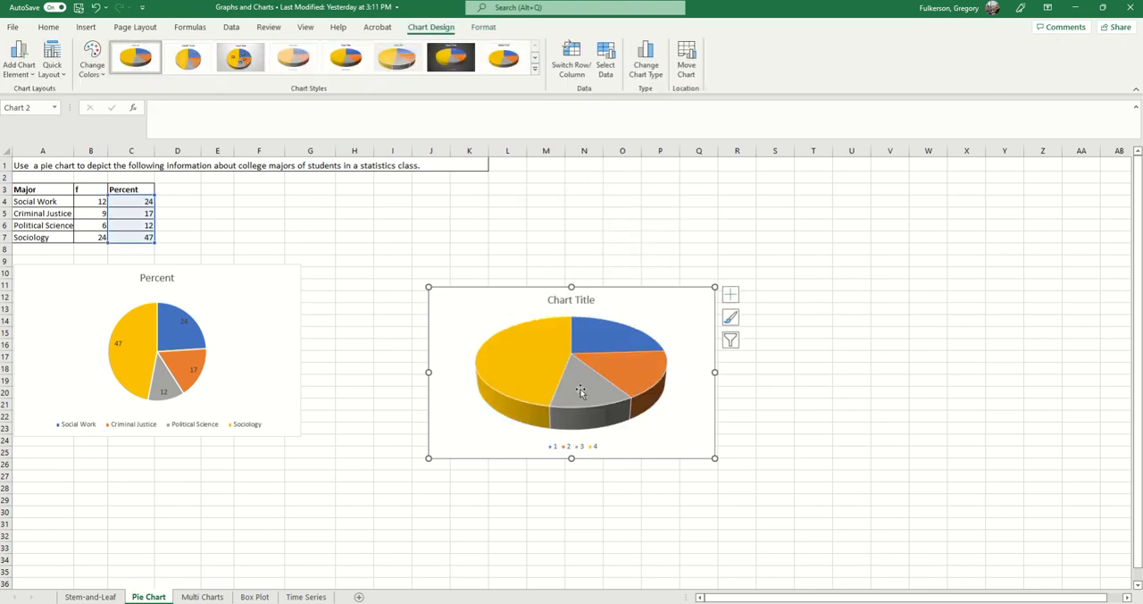
Change the title of the new 3-D pie chart to "Percent".
{"action": "left_click", "coordinate": [566, 302]}
{"action": "double_click", "coordinate": [566, 302]}
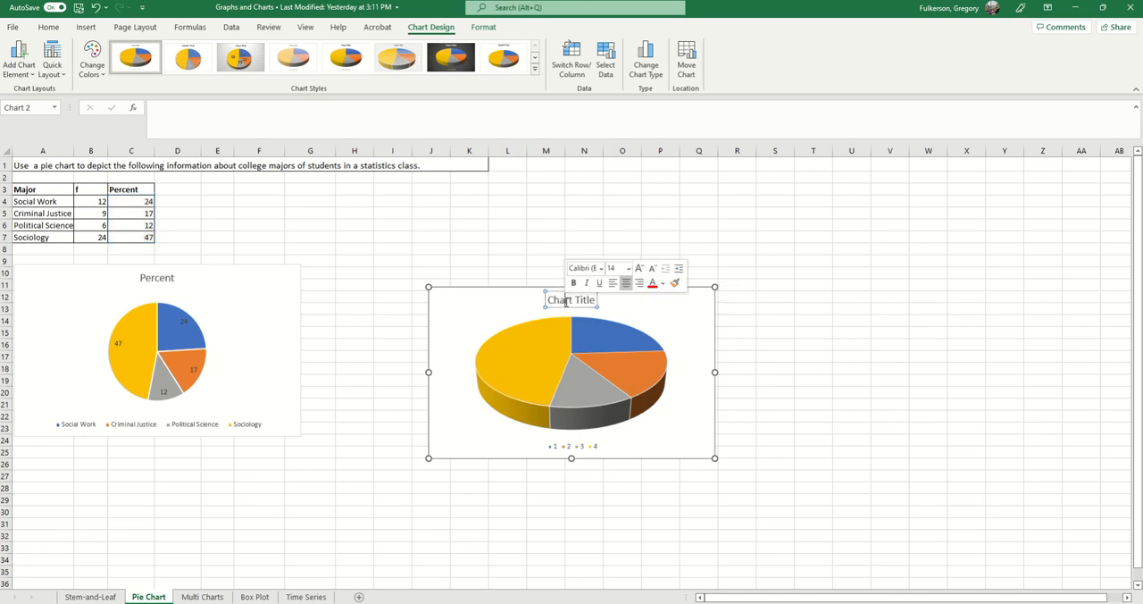
{"action": "triple_click", "coordinate": [566, 301]}
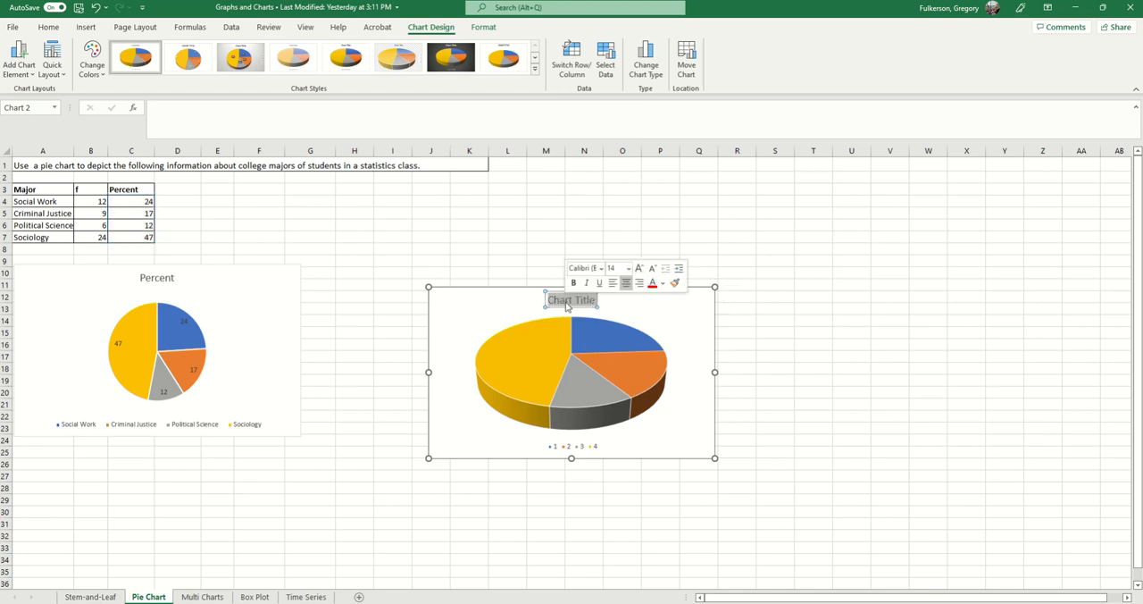
{"action": "type", "text": "Percent"}
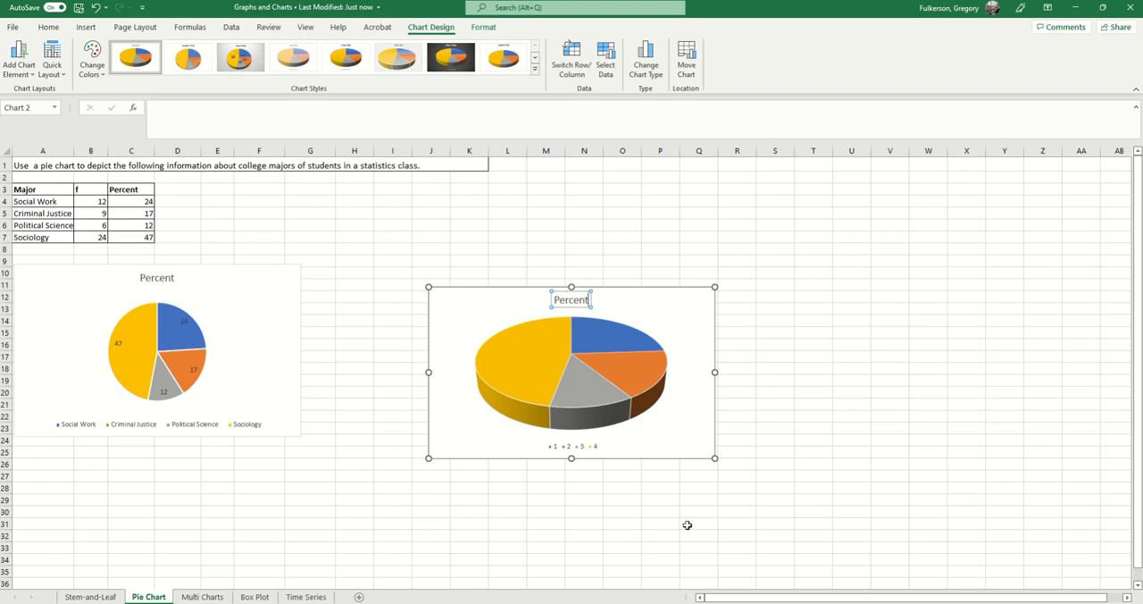
{"action": "left_click", "coordinate": [687, 524]}
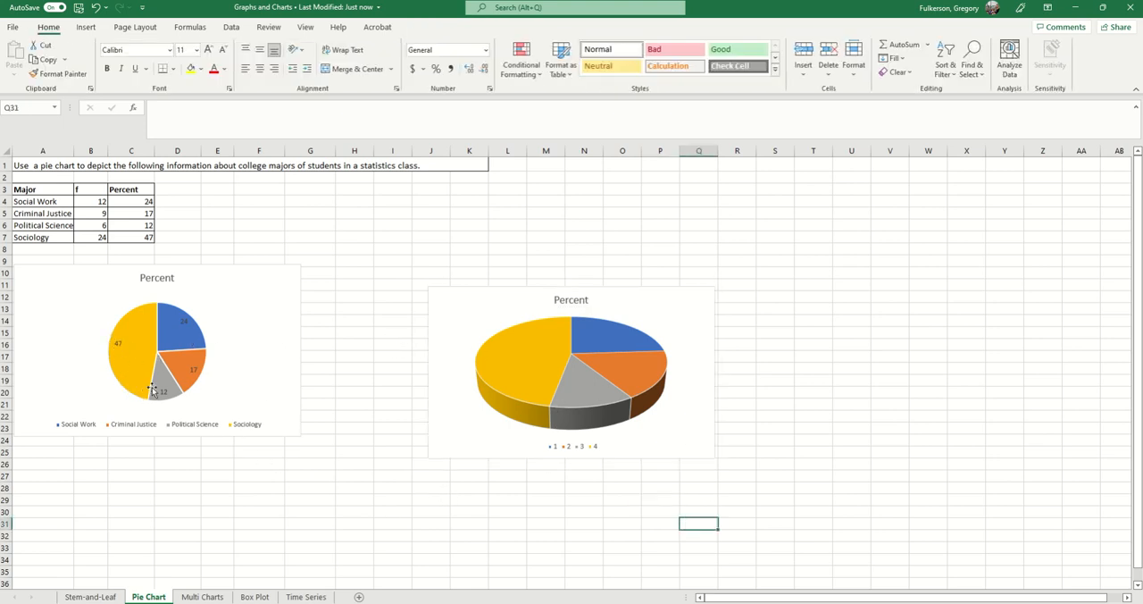
Add data labels to the slices of the 3-D pie chart and show its chart style options.
{"action": "left_click", "coordinate": [564, 375]}
{"action": "right_click", "coordinate": [564, 374]}
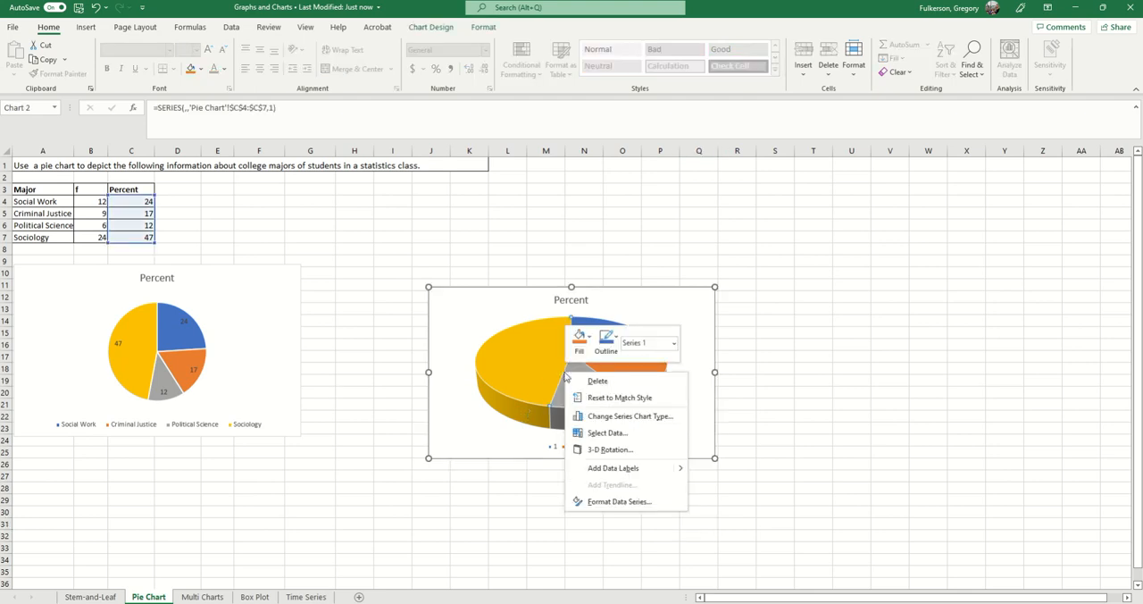
{"action": "left_click", "coordinate": [634, 470]}
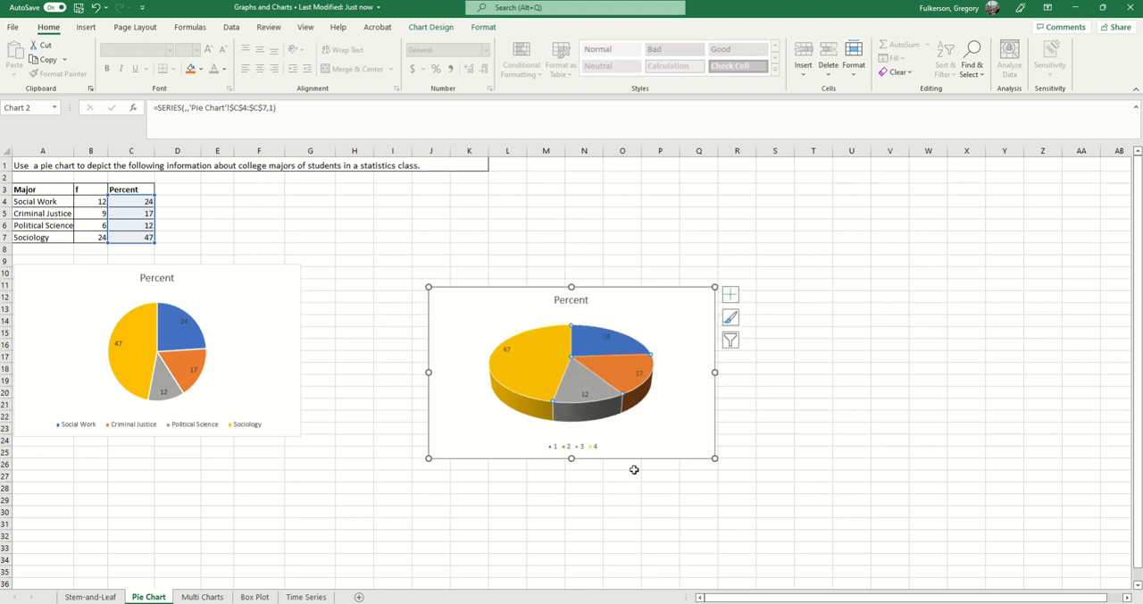
{"action": "right_click", "coordinate": [584, 367]}
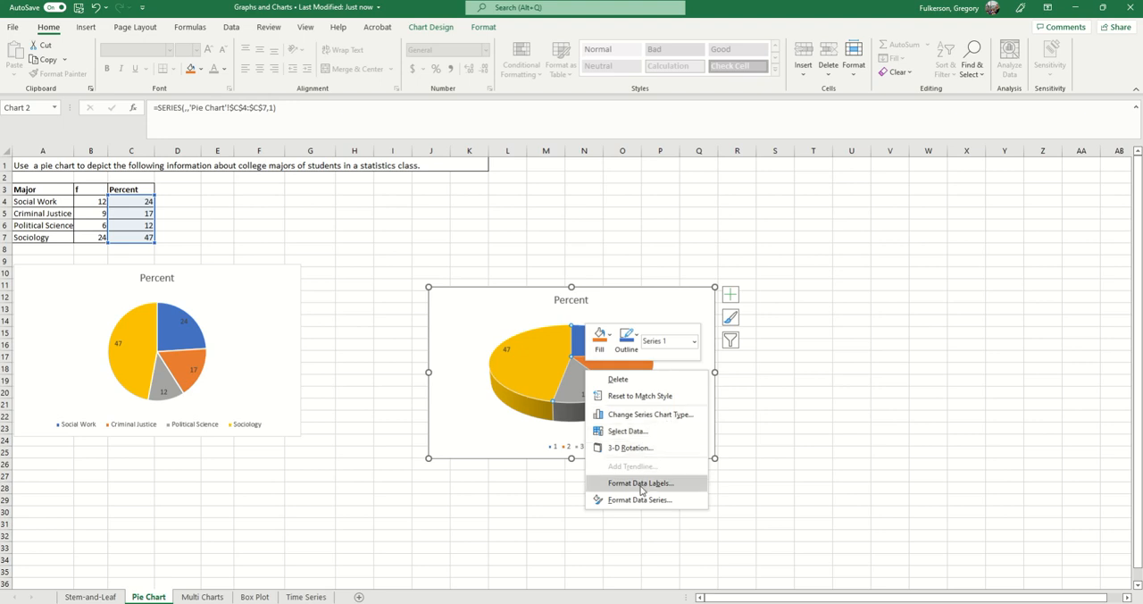
{"action": "left_click", "coordinate": [730, 318]}
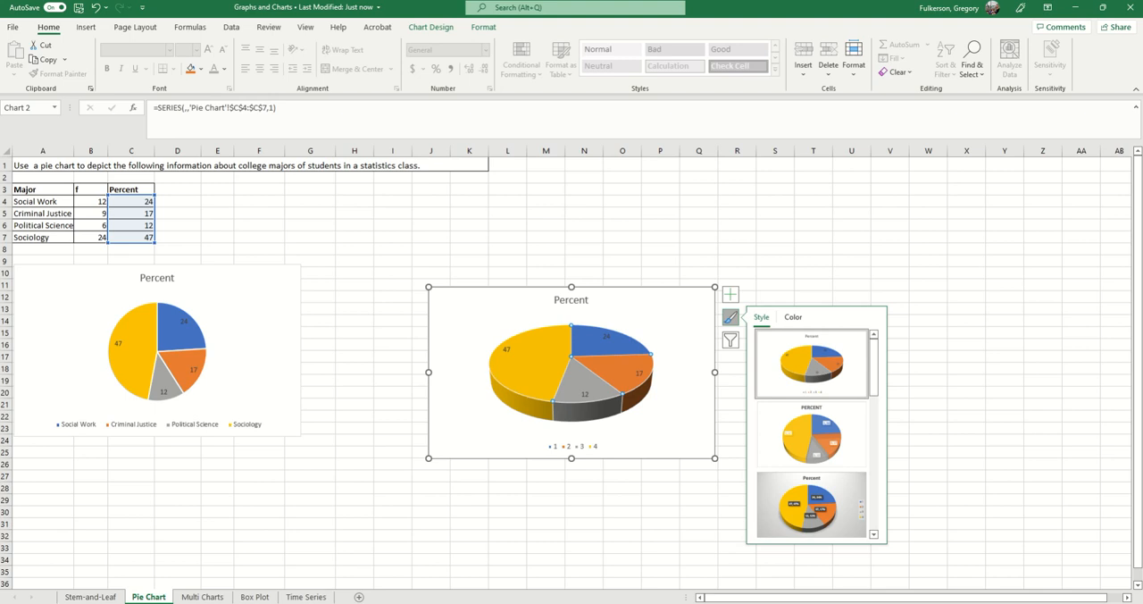
Go to the Multi Charts sheet and examine the Country of Origin frequency table alongside the bar, Pareto and line graphs.
{"action": "left_click", "coordinate": [202, 596]}
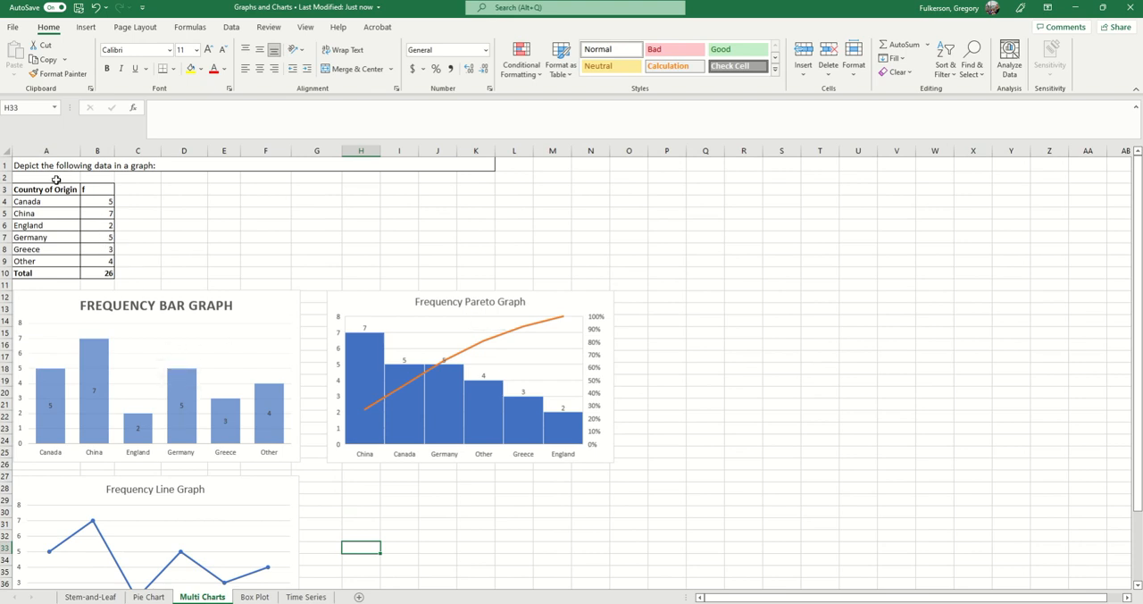
{"action": "left_click", "coordinate": [55, 210]}
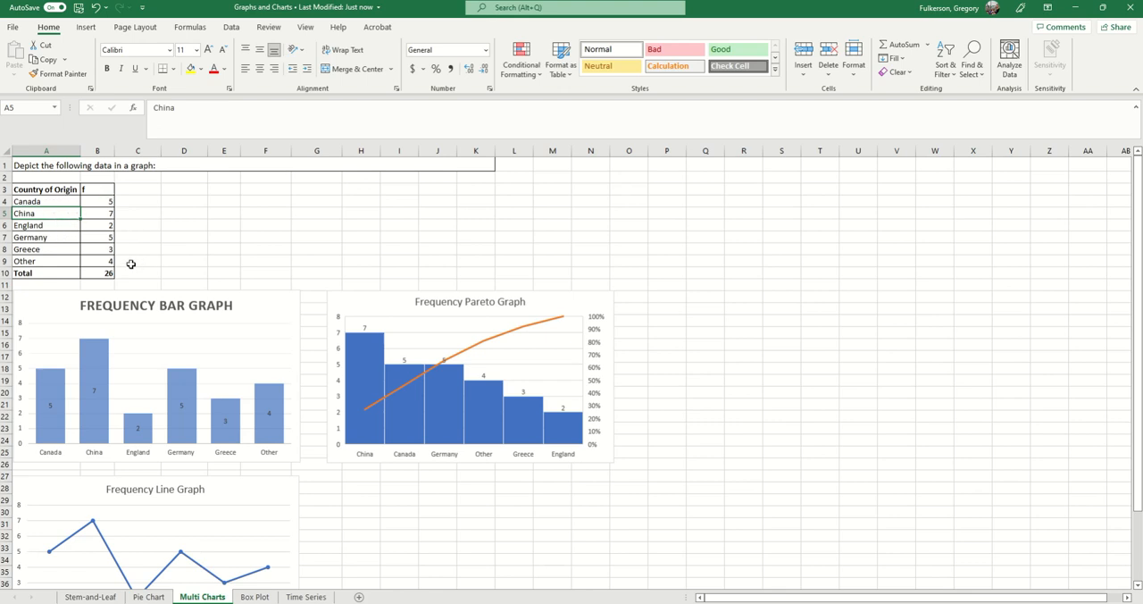
{"action": "left_click_drag", "start_coordinate": [36, 200], "coordinate": [41, 264]}
{"action": "left_click", "coordinate": [86, 205]}
{"action": "left_click_drag", "start_coordinate": [93, 208], "coordinate": [94, 273]}
{"action": "left_click", "coordinate": [108, 201]}
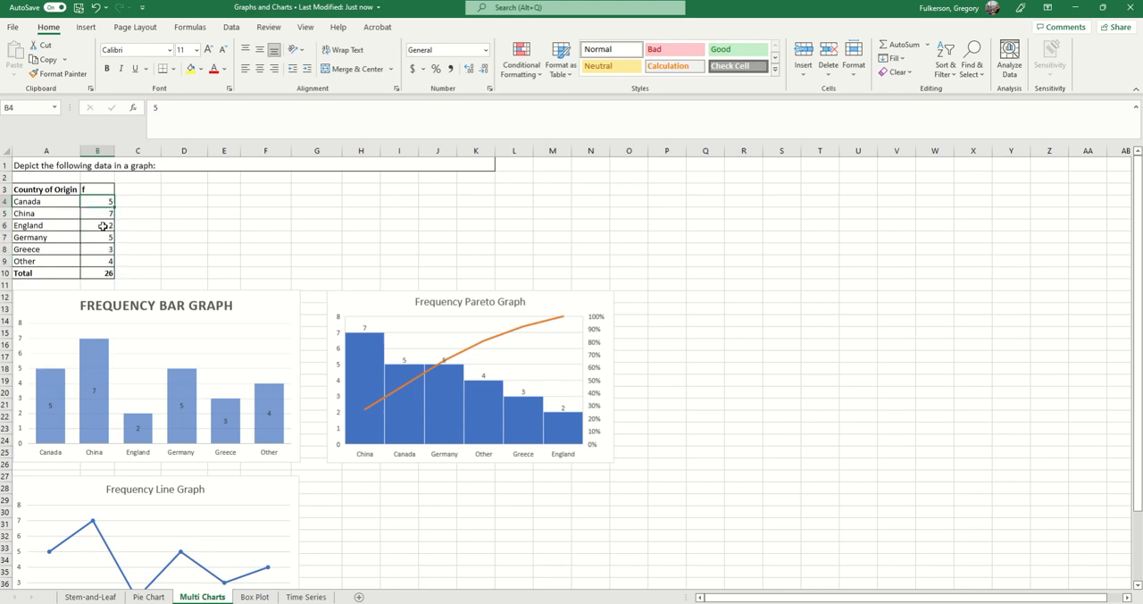
{"action": "scroll", "coordinate": [134, 327], "scroll_direction": "down", "scroll_amount": 1}
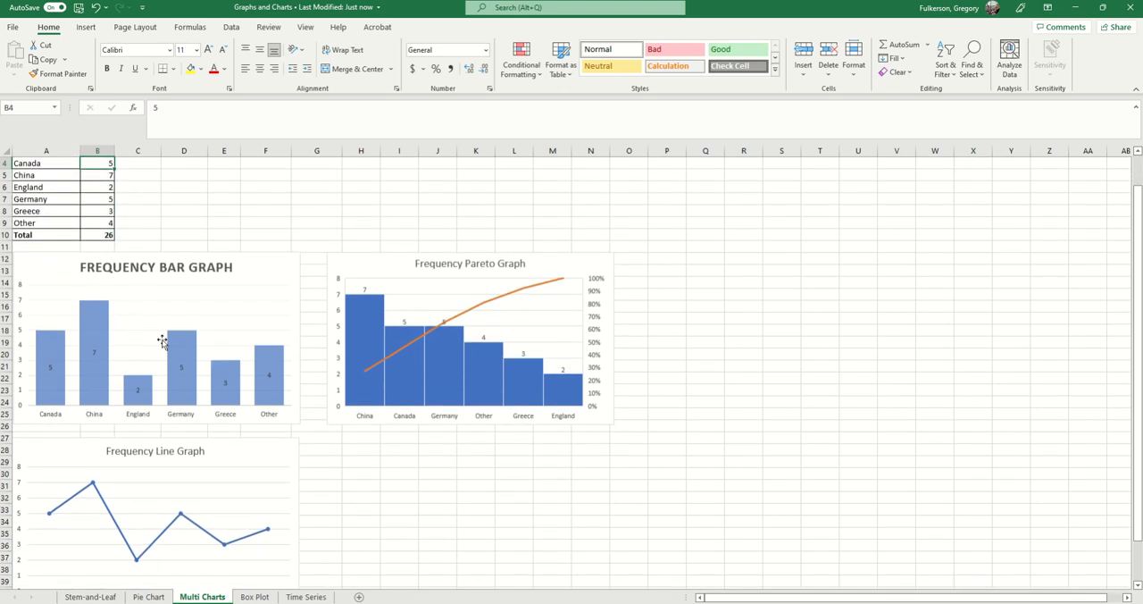
{"action": "scroll", "coordinate": [148, 378], "scroll_direction": "up", "scroll_amount": 1}
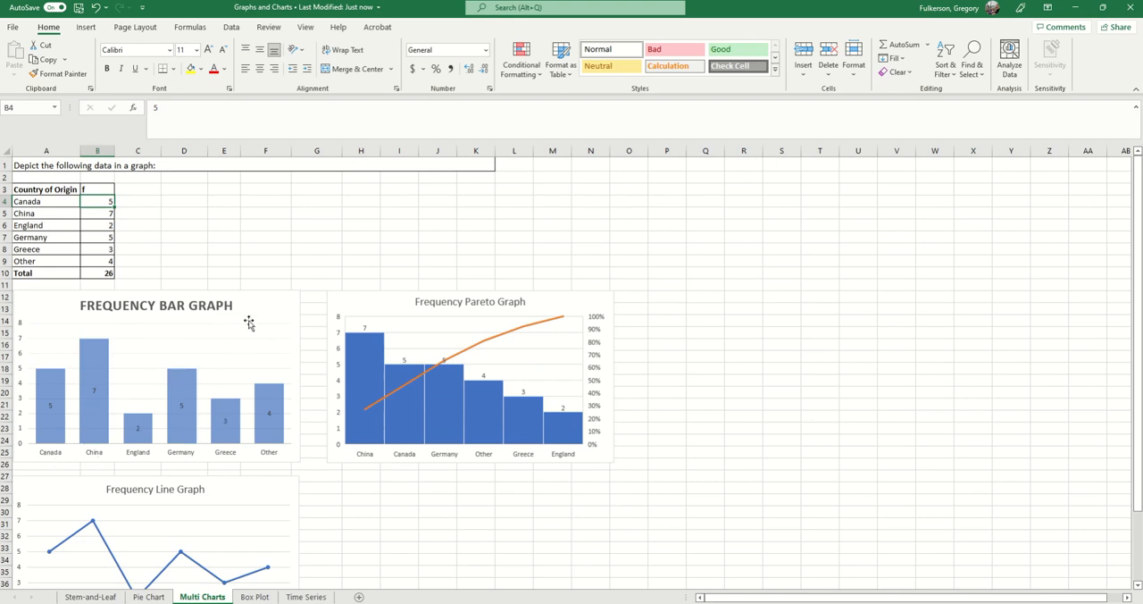
{"action": "left_click", "coordinate": [117, 189]}
{"action": "left_click_drag", "start_coordinate": [117, 189], "coordinate": [151, 274]}
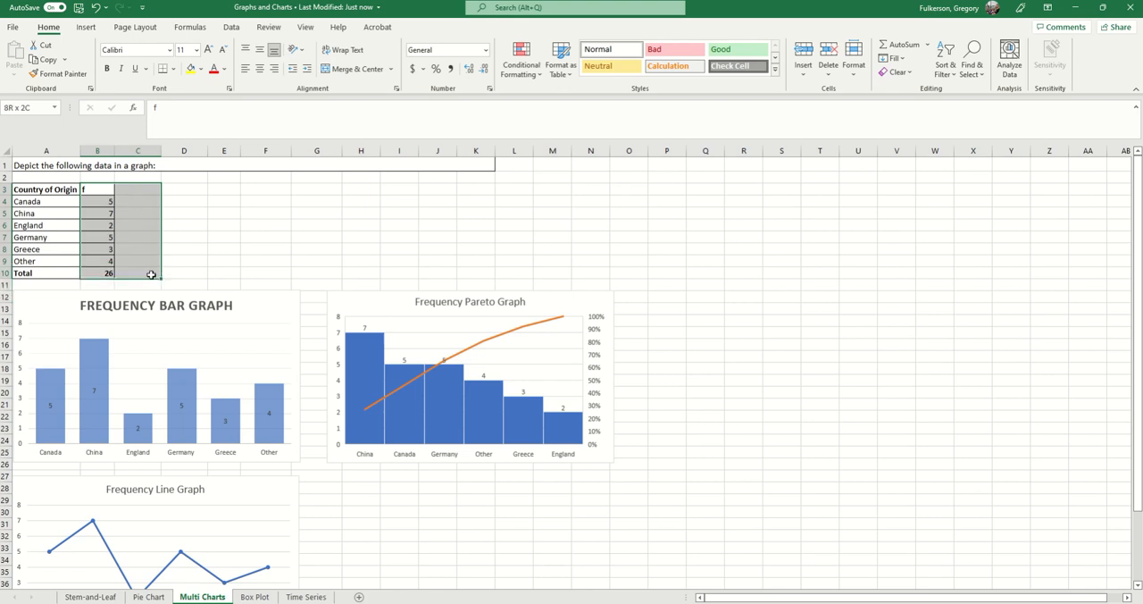
{"action": "left_click", "coordinate": [139, 212]}
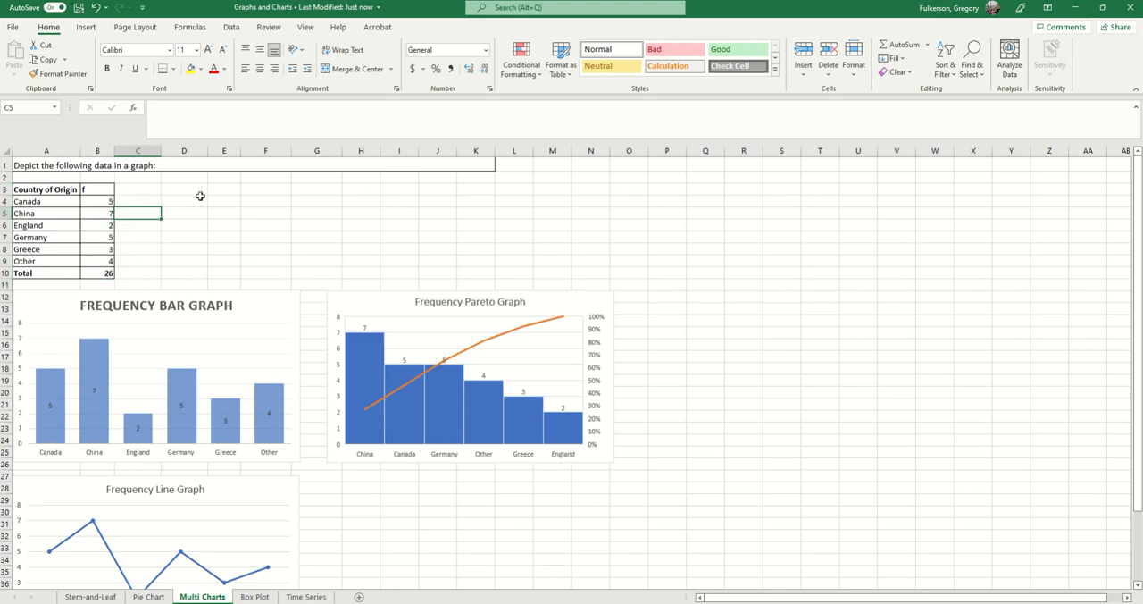
{"action": "left_click_drag", "start_coordinate": [123, 197], "coordinate": [129, 268]}
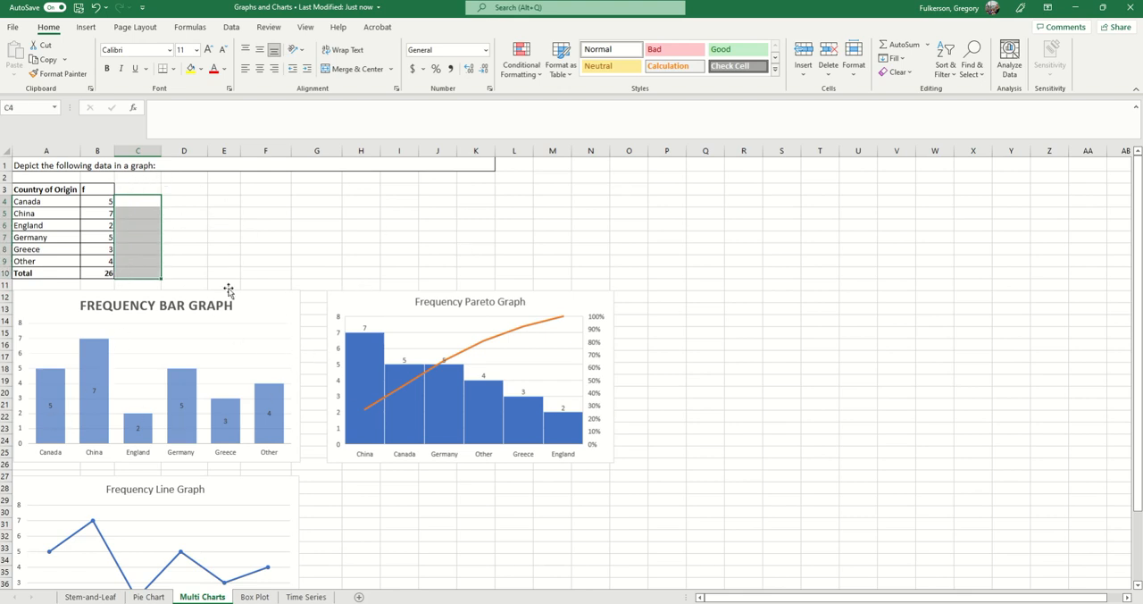
Select the frequencies in B4:B9 and review the available column, statistical and combo chart types.
{"action": "left_click_drag", "start_coordinate": [97, 204], "coordinate": [97, 260]}
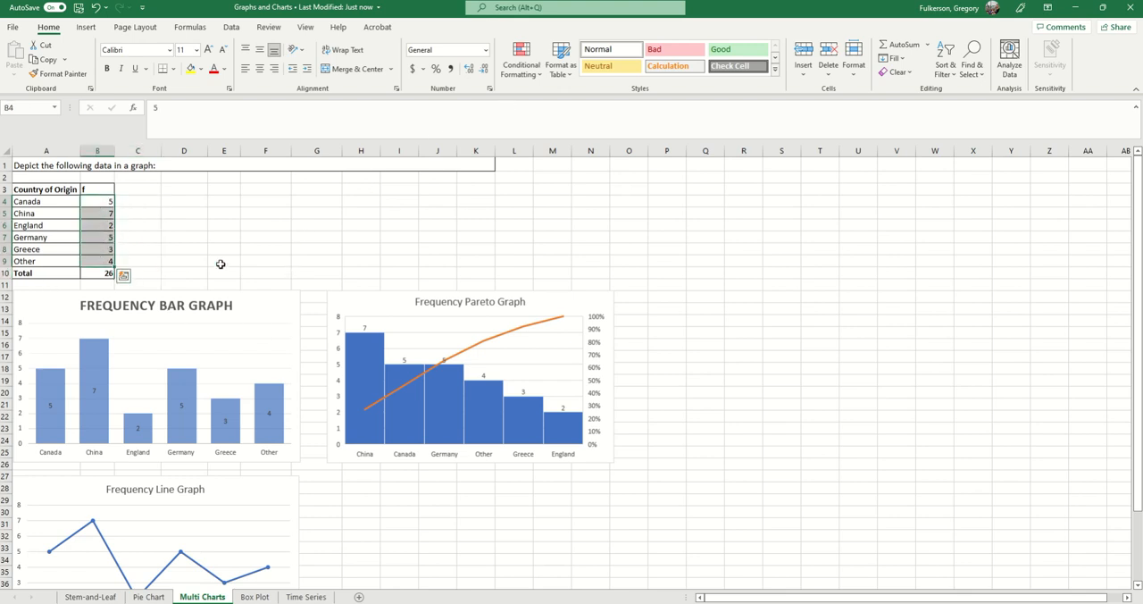
{"action": "left_click", "coordinate": [85, 28]}
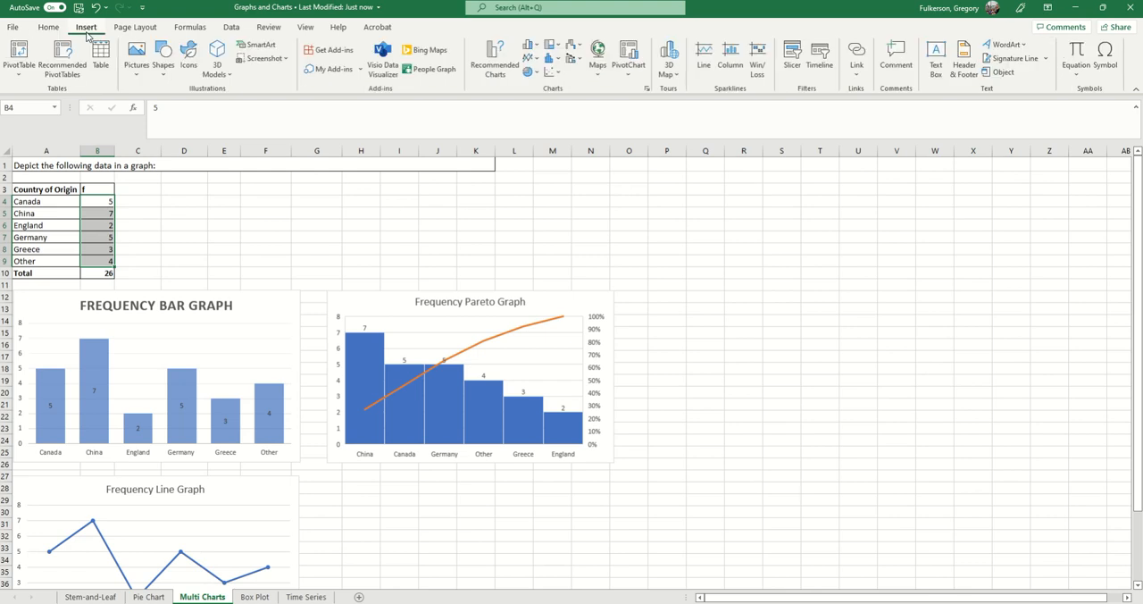
{"action": "left_click", "coordinate": [535, 49]}
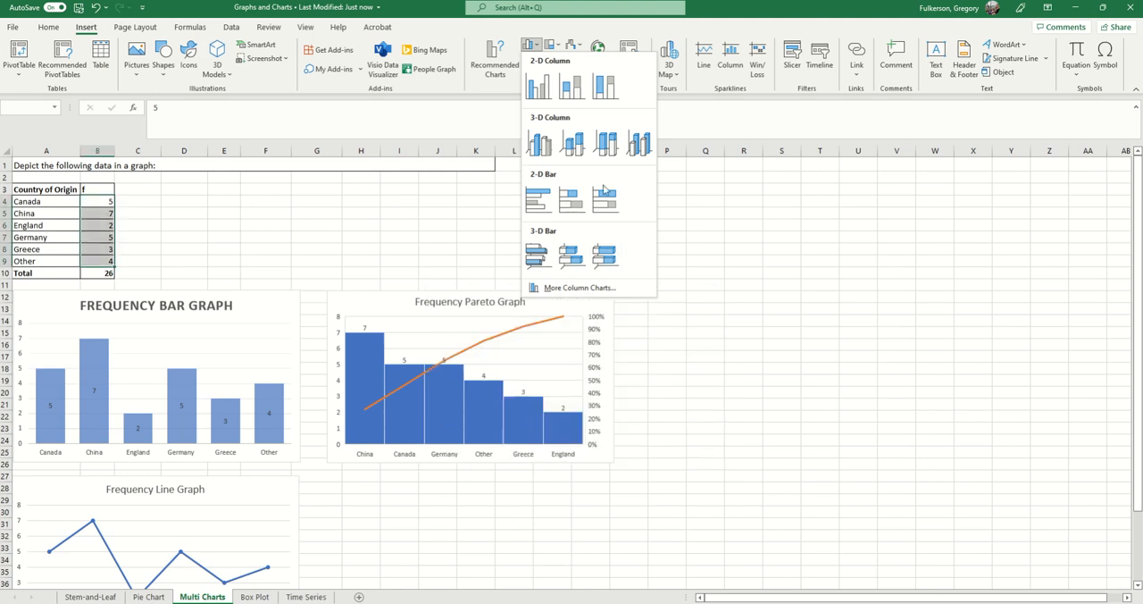
{"action": "left_click", "coordinate": [461, 26]}
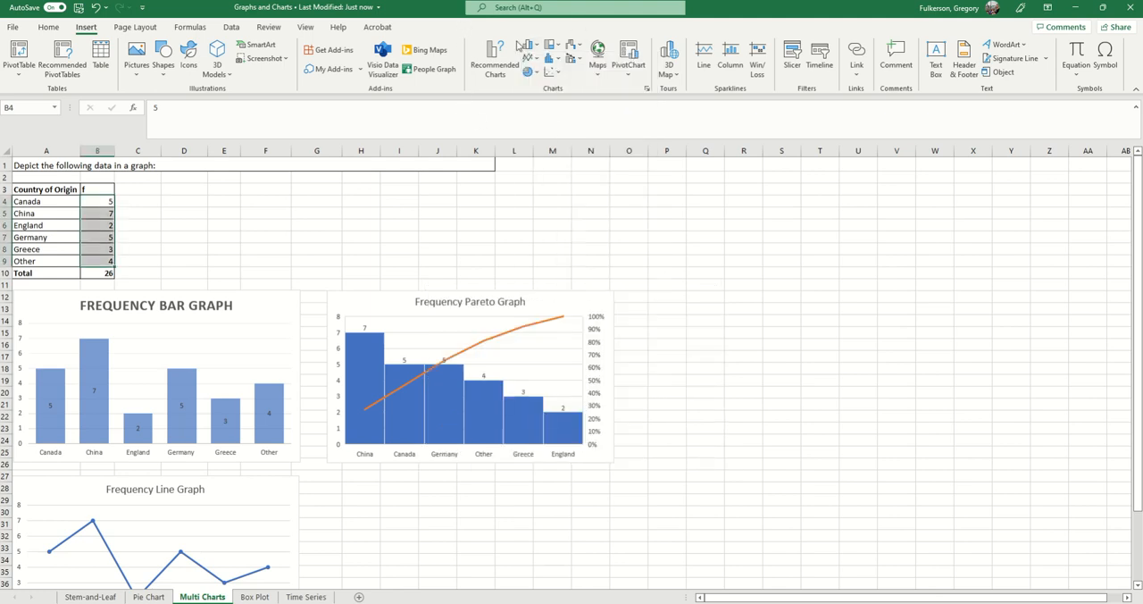
{"action": "left_click", "coordinate": [554, 59]}
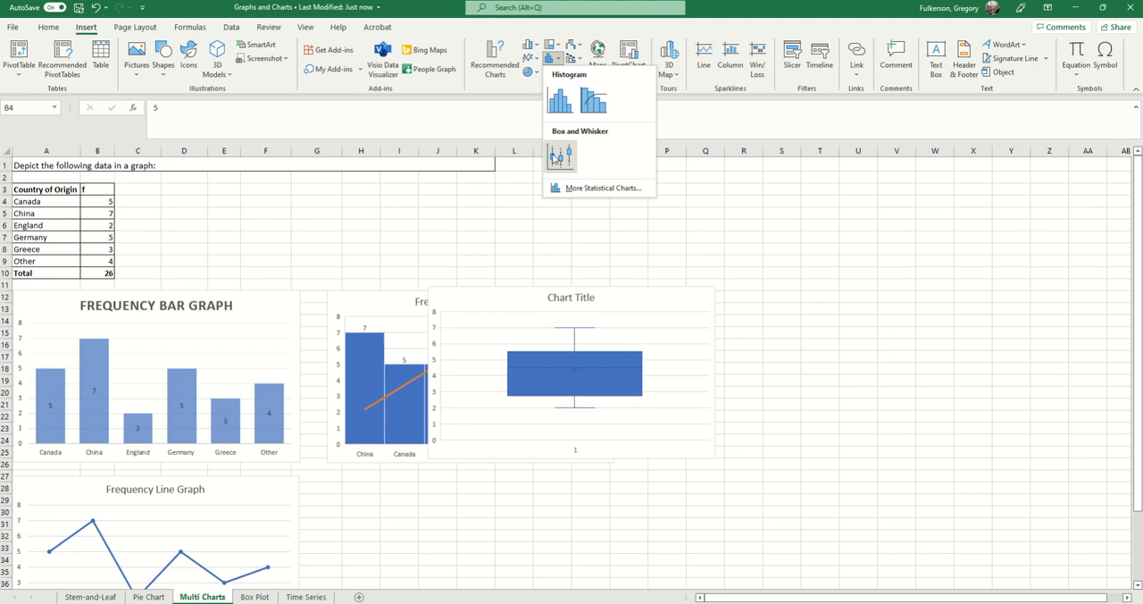
{"action": "left_click", "coordinate": [423, 11]}
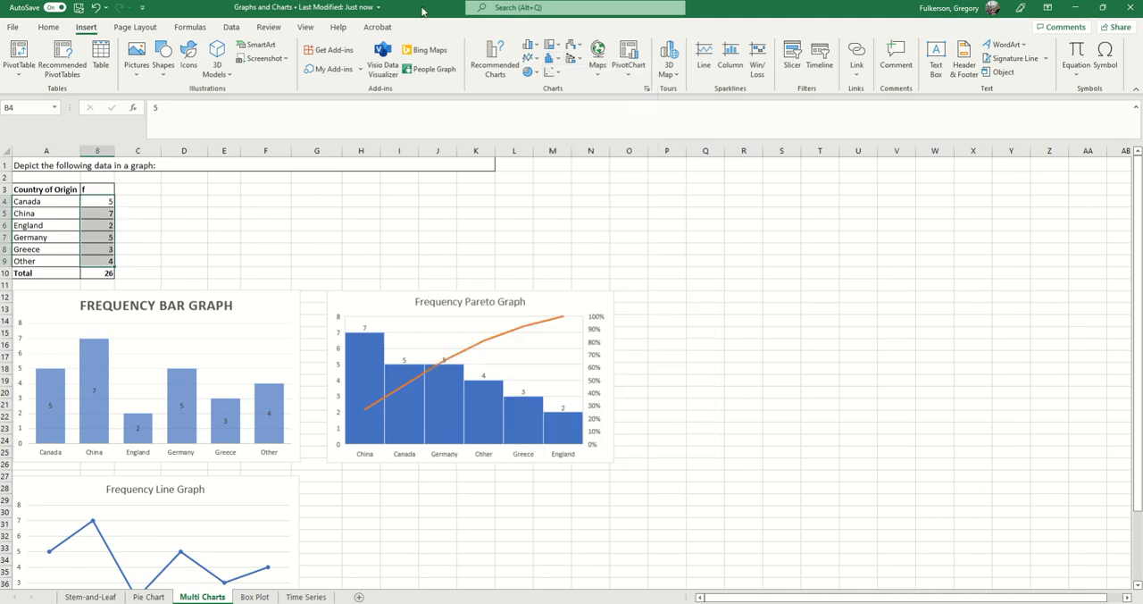
{"action": "left_click", "coordinate": [573, 63]}
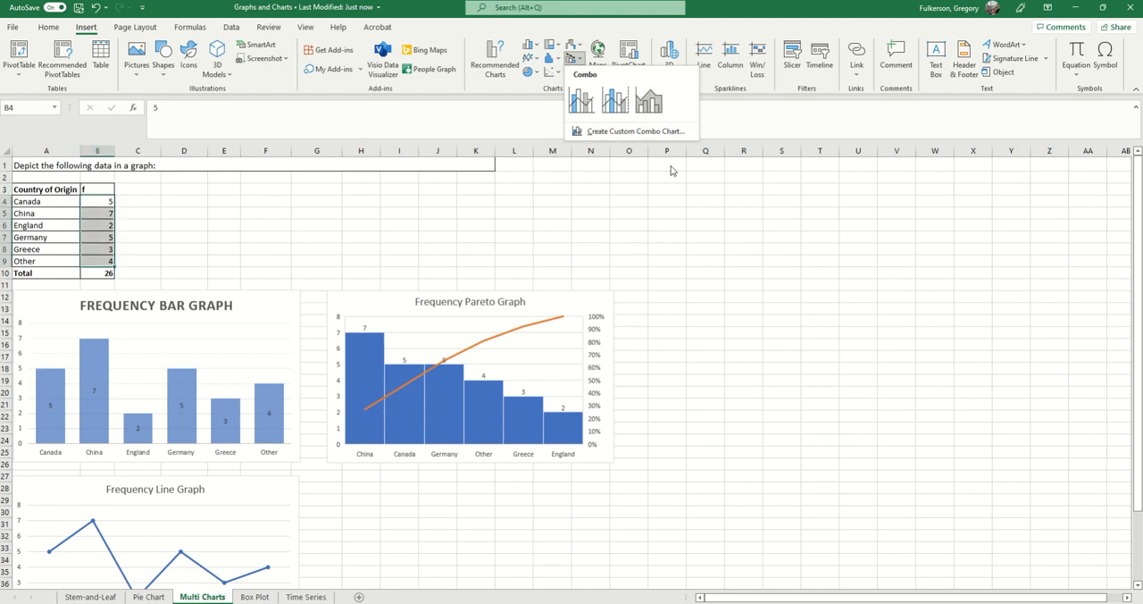
{"action": "left_click", "coordinate": [433, 14]}
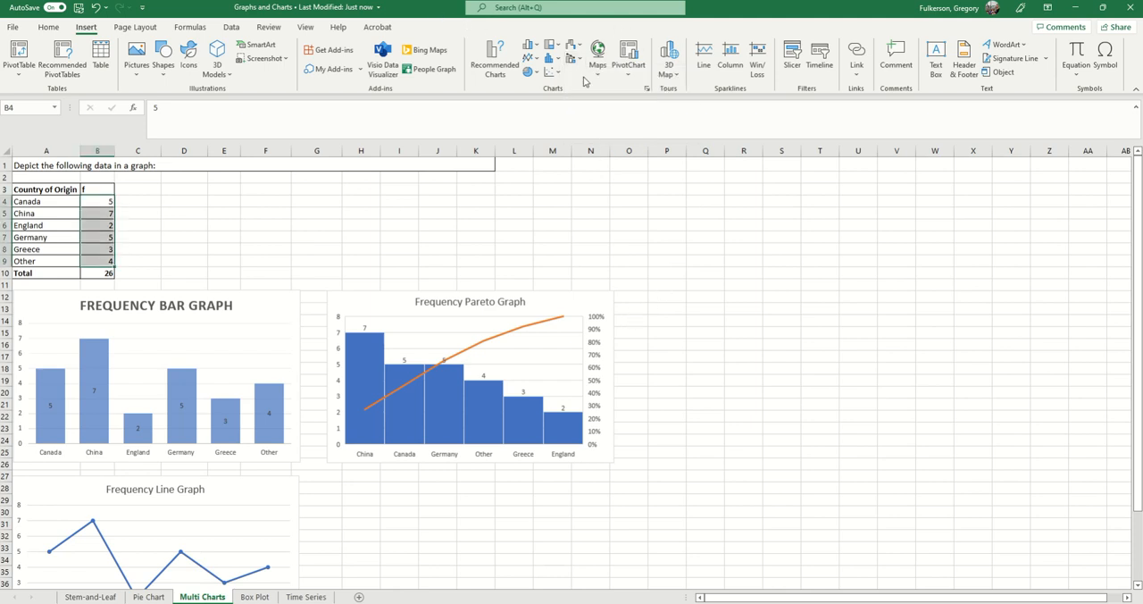
Compare the frequency bar, Pareto and line graphs with the Country of Origin table, and select its data in A4:B9.
{"action": "scroll", "coordinate": [303, 445], "scroll_direction": "down", "scroll_amount": 1}
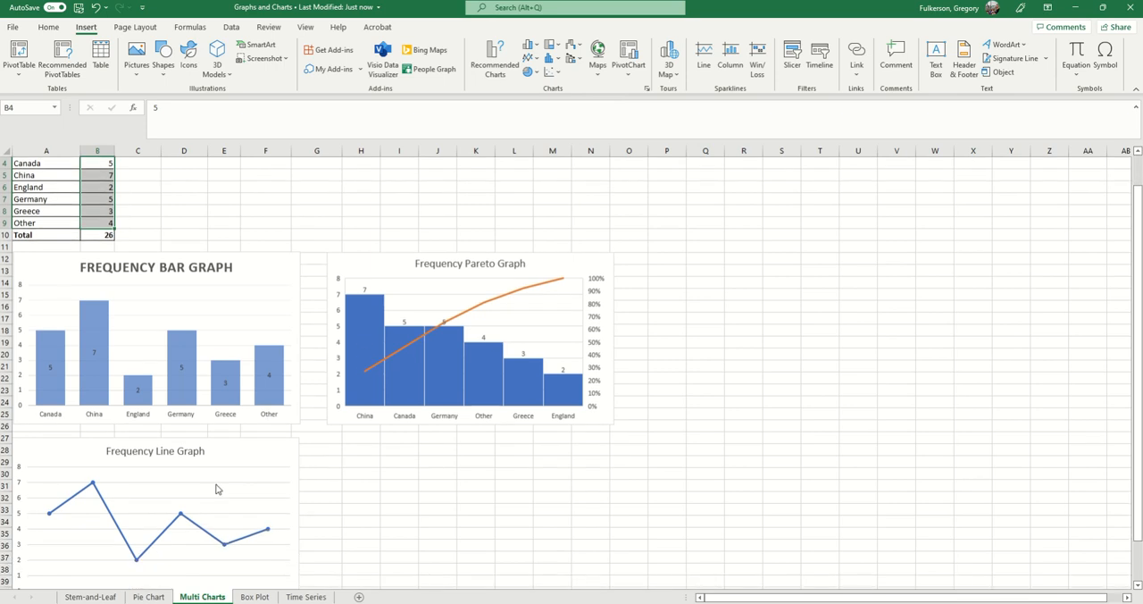
{"action": "scroll", "coordinate": [428, 446], "scroll_direction": "down", "scroll_amount": 1}
{"action": "left_click", "coordinate": [411, 447]}
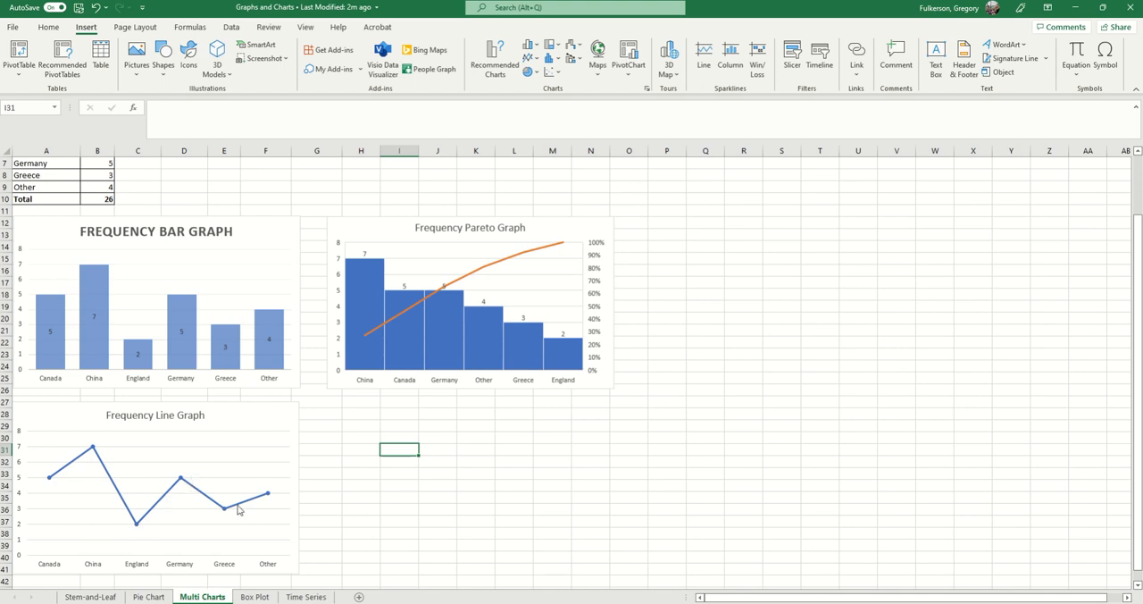
{"action": "scroll", "coordinate": [161, 420], "scroll_direction": "up", "scroll_amount": 1}
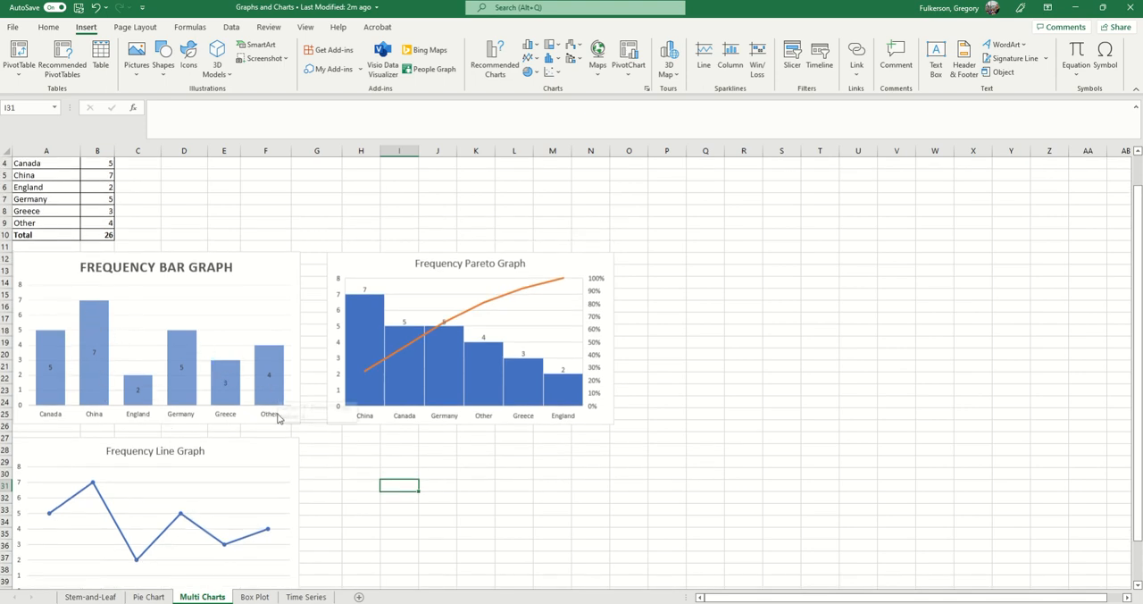
{"action": "scroll", "coordinate": [232, 509], "scroll_direction": "down", "scroll_amount": 1}
{"action": "scroll", "coordinate": [335, 511], "scroll_direction": "down", "scroll_amount": 1}
{"action": "scroll", "coordinate": [326, 519], "scroll_direction": "up", "scroll_amount": 1}
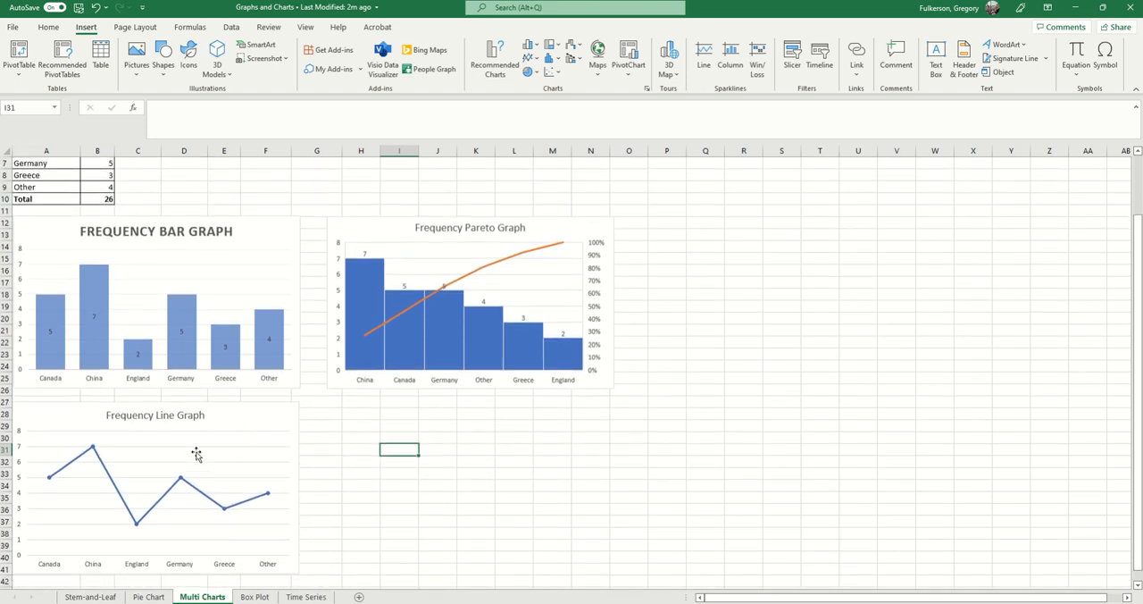
{"action": "left_click", "coordinate": [189, 234]}
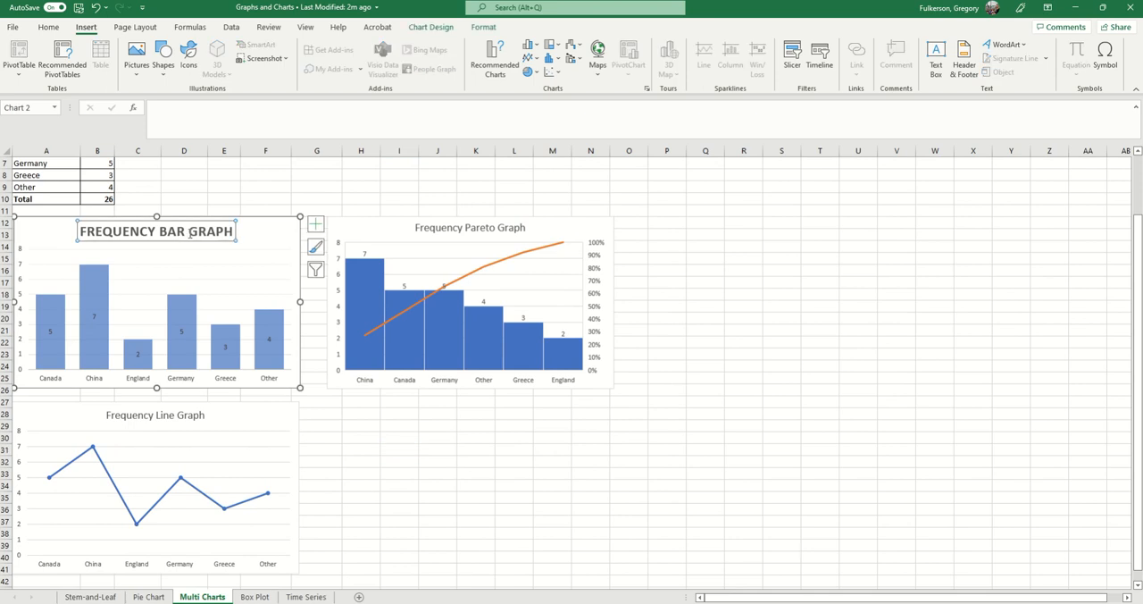
{"action": "left_click", "coordinate": [264, 417]}
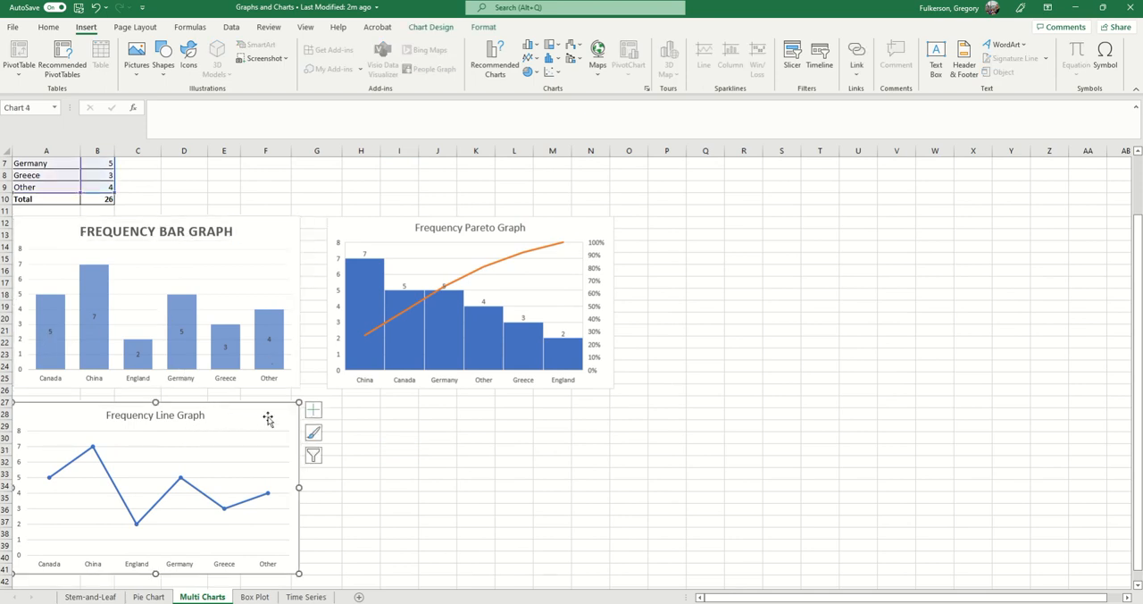
{"action": "scroll", "coordinate": [370, 421], "scroll_direction": "up", "scroll_amount": 1}
{"action": "scroll", "coordinate": [145, 342], "scroll_direction": "up", "scroll_amount": 1}
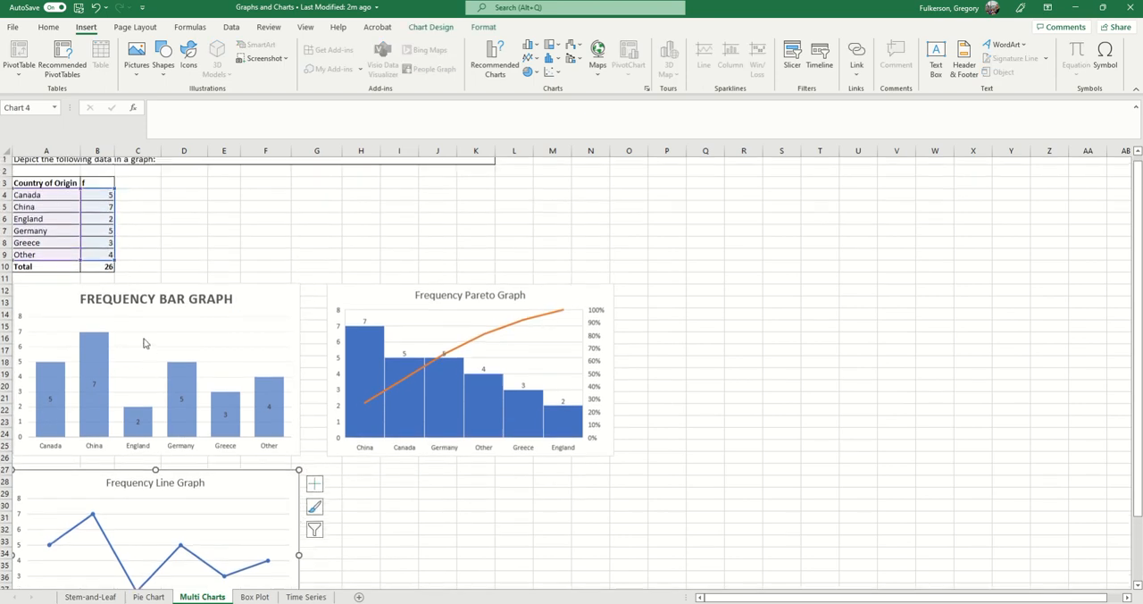
{"action": "scroll", "coordinate": [219, 354], "scroll_direction": "down", "scroll_amount": 1}
{"action": "scroll", "coordinate": [242, 392], "scroll_direction": "down", "scroll_amount": 1}
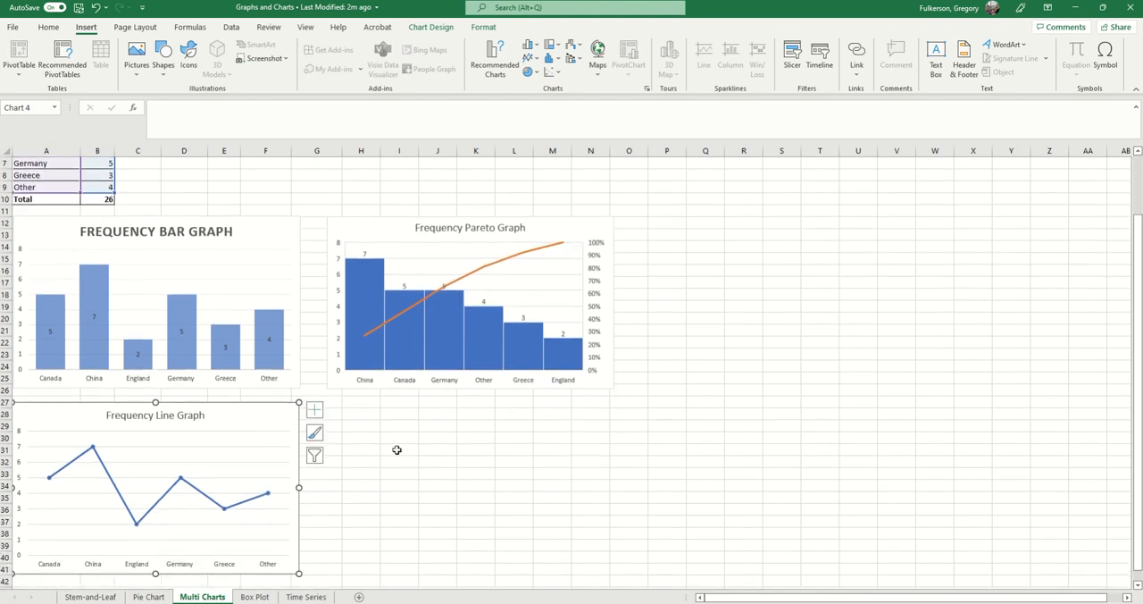
{"action": "left_click", "coordinate": [399, 449]}
{"action": "scroll", "coordinate": [569, 547], "scroll_direction": "up", "scroll_amount": 2}
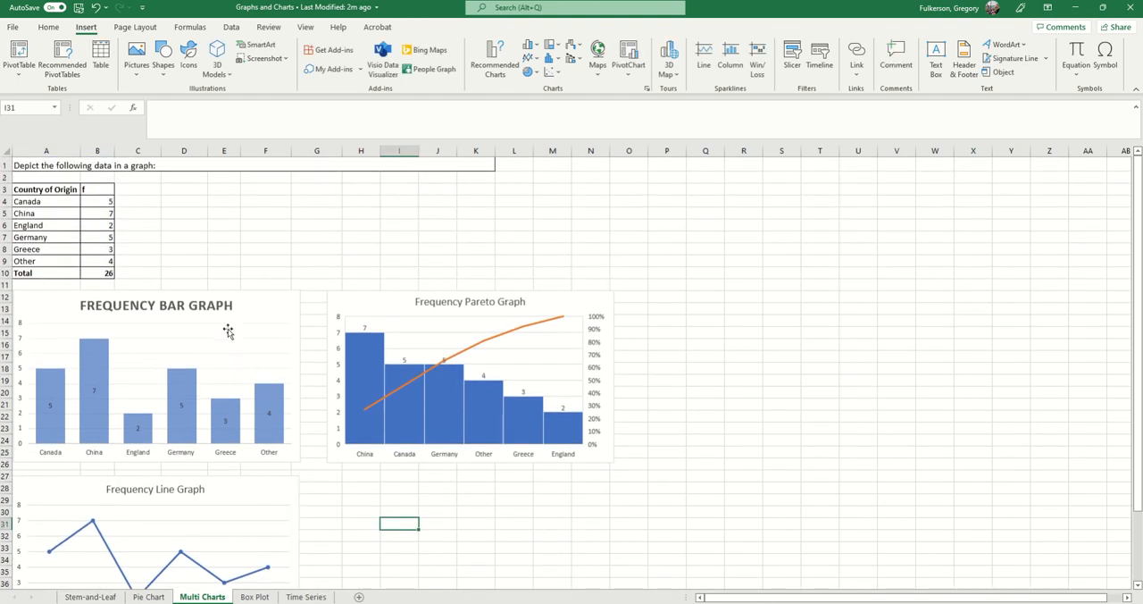
{"action": "left_click_drag", "start_coordinate": [61, 204], "coordinate": [89, 261]}
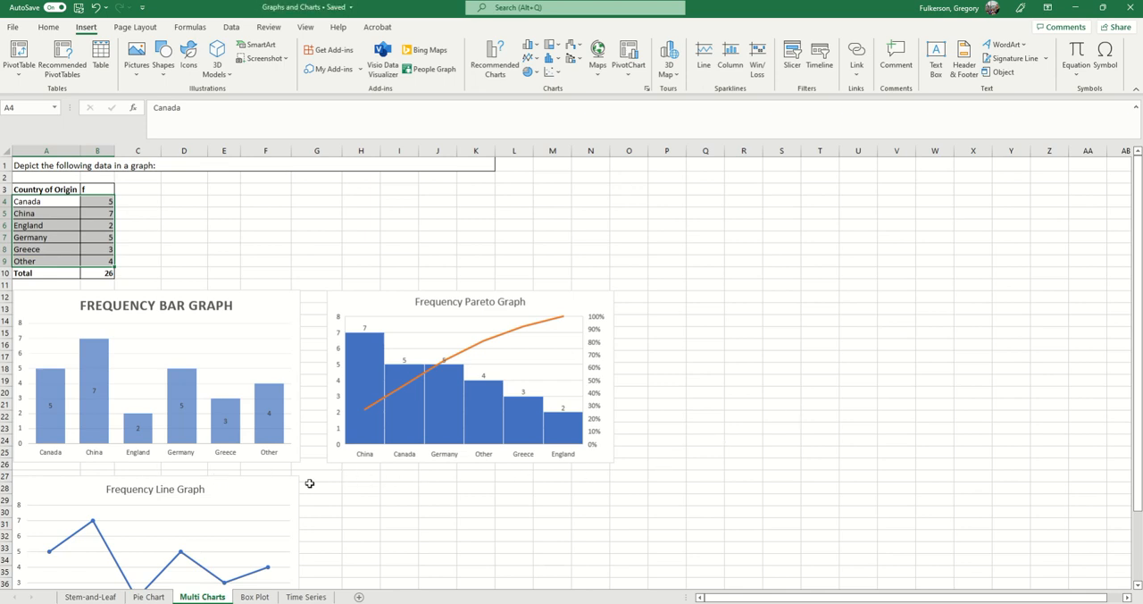
Go to the Box Plot sheet and examine the movie counts, frequencies, proportions and cumulative values in the table.
{"action": "left_click", "coordinate": [254, 597]}
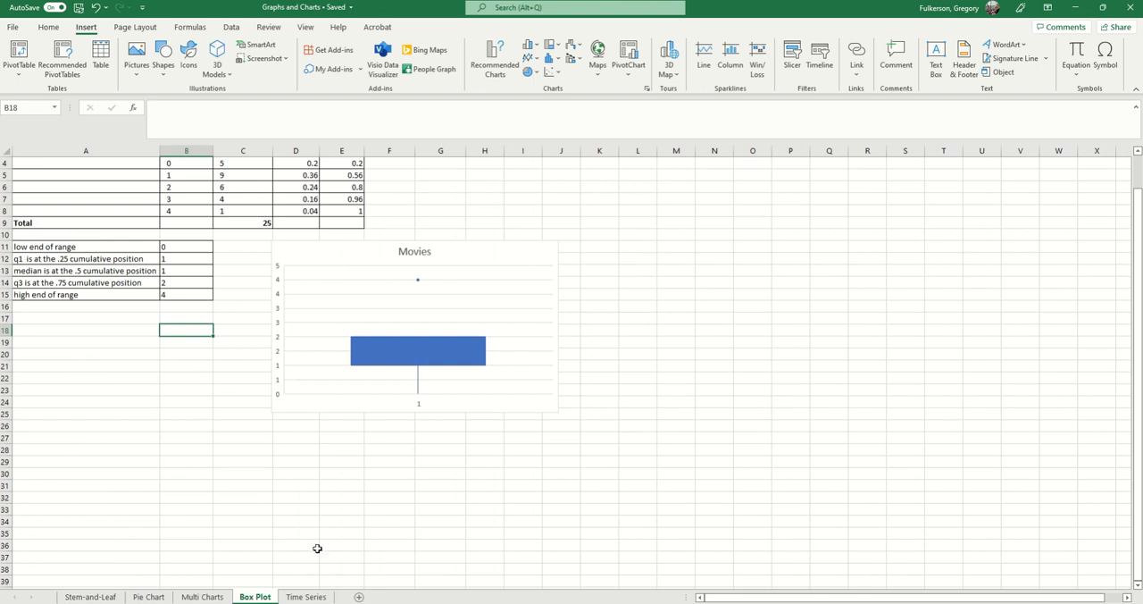
{"action": "scroll", "coordinate": [317, 548], "scroll_direction": "up", "scroll_amount": 1}
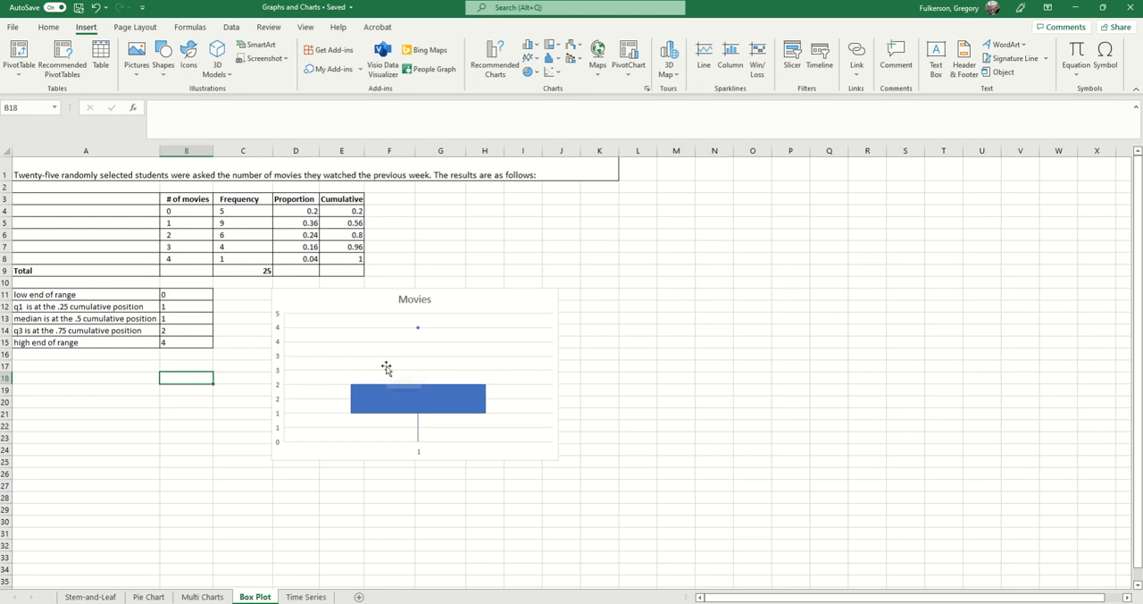
{"action": "left_click", "coordinate": [125, 451]}
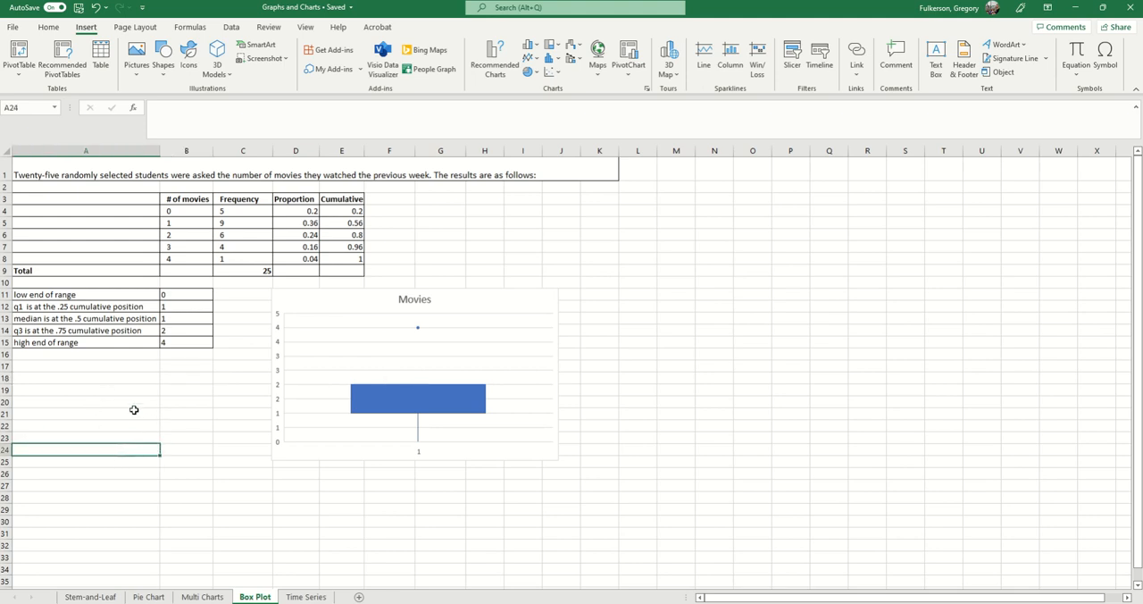
{"action": "scroll", "coordinate": [173, 366], "scroll_direction": "down", "scroll_amount": 1}
{"action": "scroll", "coordinate": [177, 366], "scroll_direction": "up", "scroll_amount": 1}
{"action": "left_click", "coordinate": [182, 213]}
{"action": "left_click", "coordinate": [185, 260]}
{"action": "left_click", "coordinate": [178, 214]}
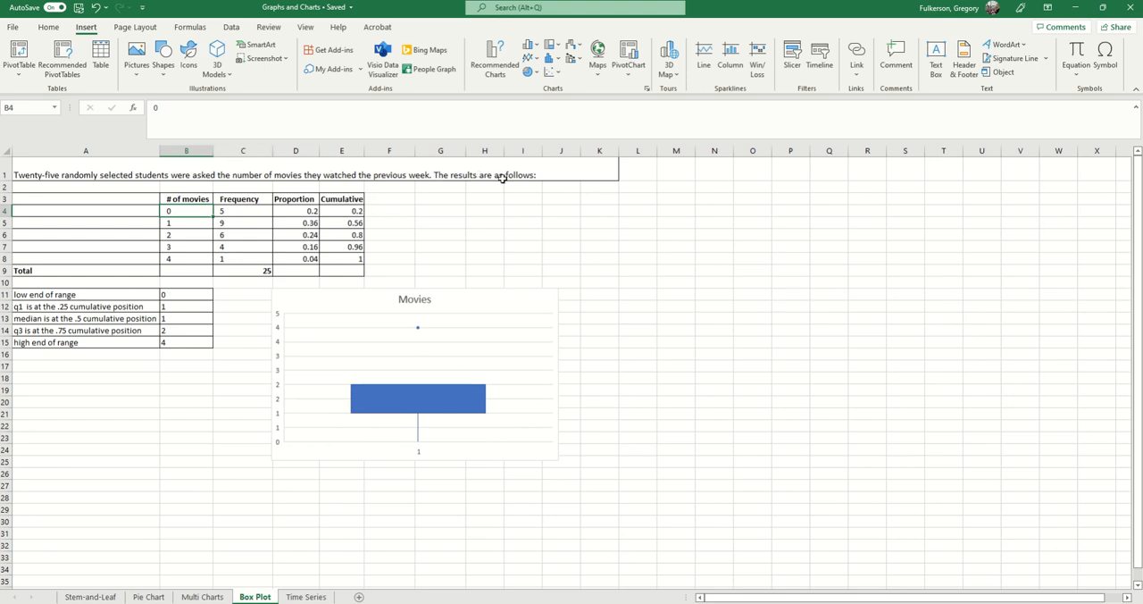
{"action": "left_click", "coordinate": [240, 210]}
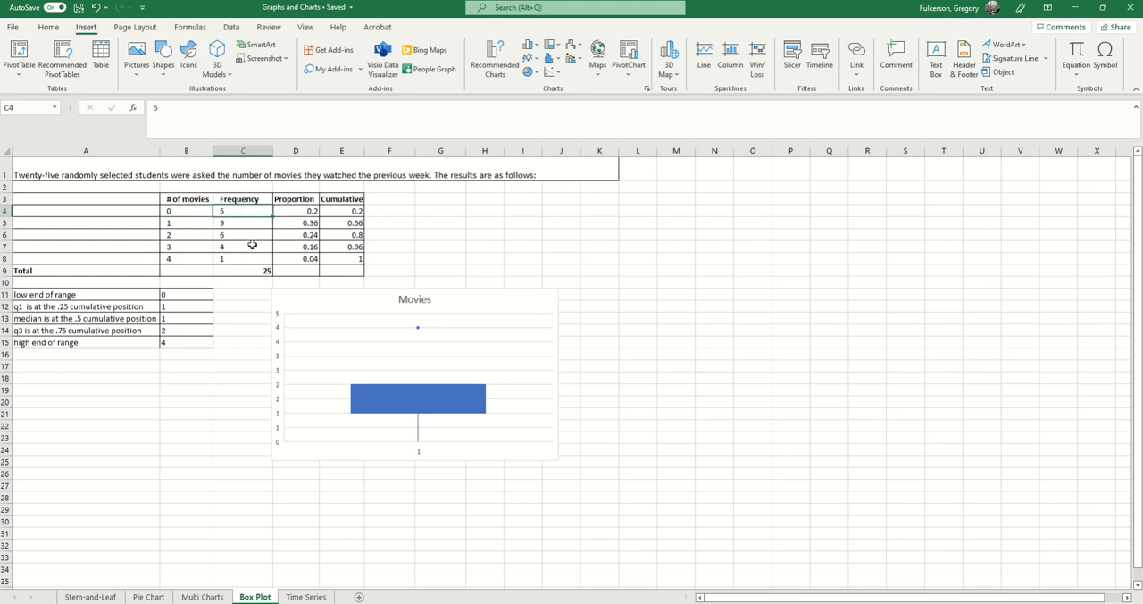
{"action": "left_click", "coordinate": [231, 224]}
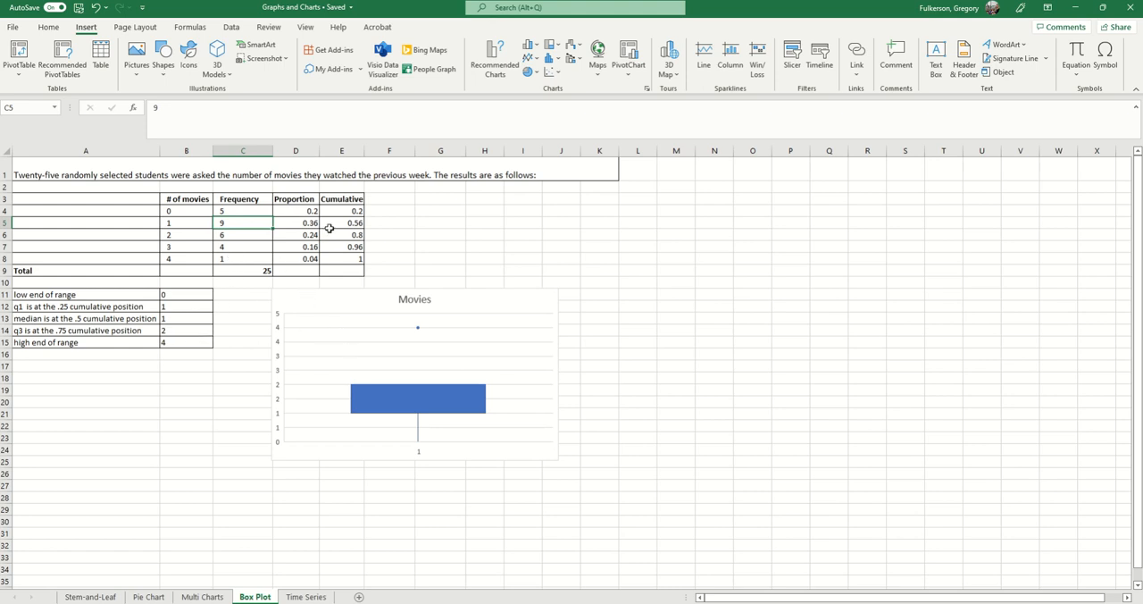
{"action": "left_click", "coordinate": [170, 422]}
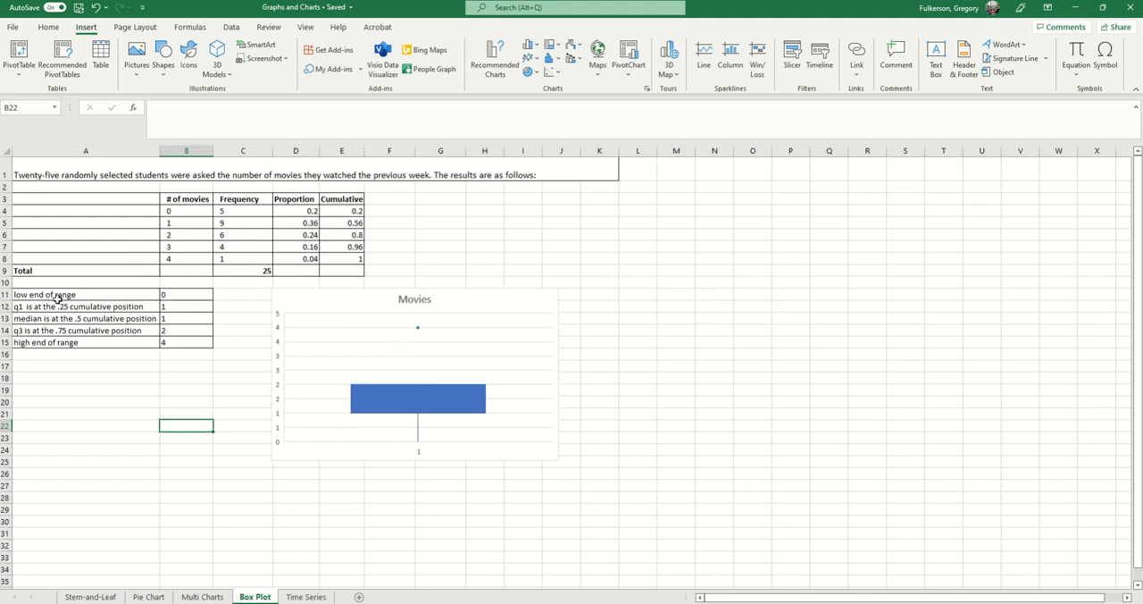
Examine the five-number summary in A11:B15, from the low end of range through the quartiles to the high end.
{"action": "left_click", "coordinate": [31, 296]}
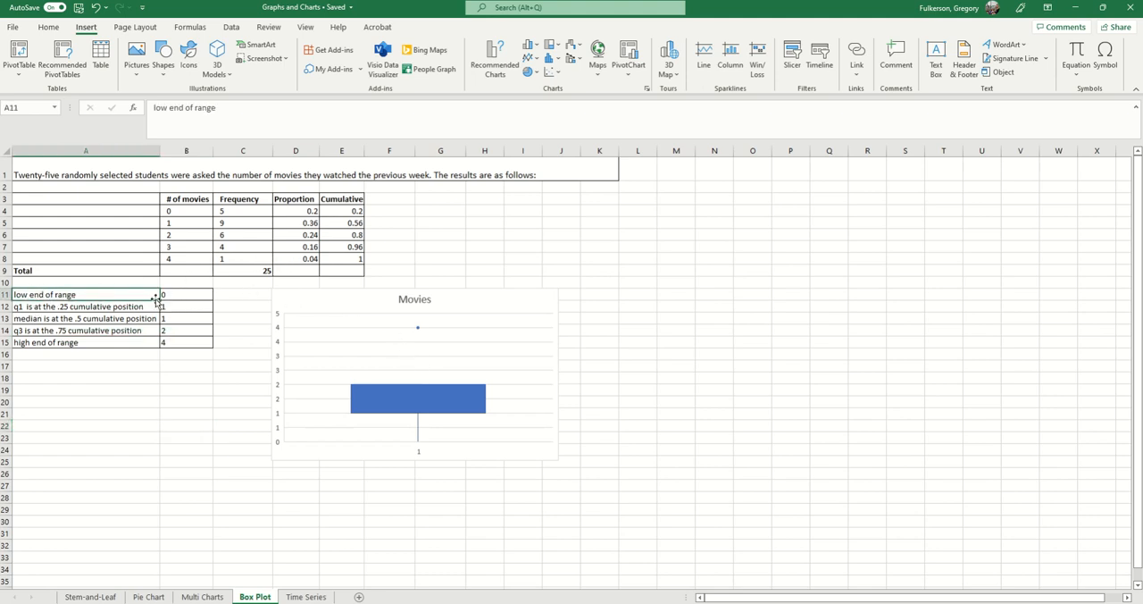
{"action": "left_click", "coordinate": [170, 293]}
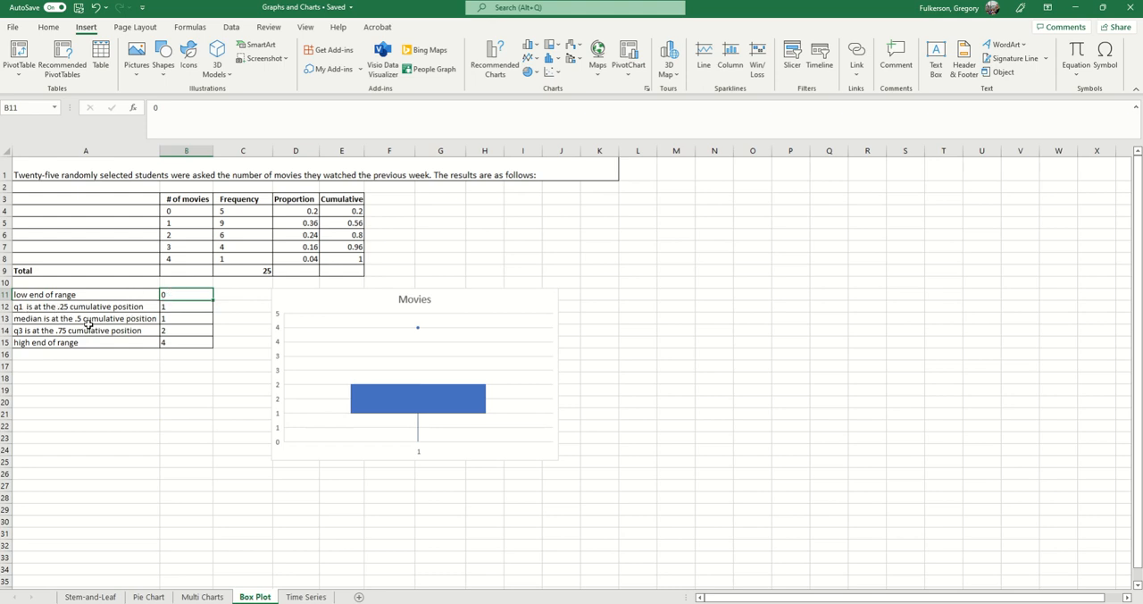
{"action": "left_click", "coordinate": [190, 317]}
{"action": "left_click", "coordinate": [178, 333]}
{"action": "left_click", "coordinate": [179, 342]}
{"action": "left_click", "coordinate": [184, 296]}
Select the summary values in B11:B15 and review the statistical chart types that include Box and Whisker.
{"action": "left_click_drag", "start_coordinate": [183, 296], "coordinate": [184, 340]}
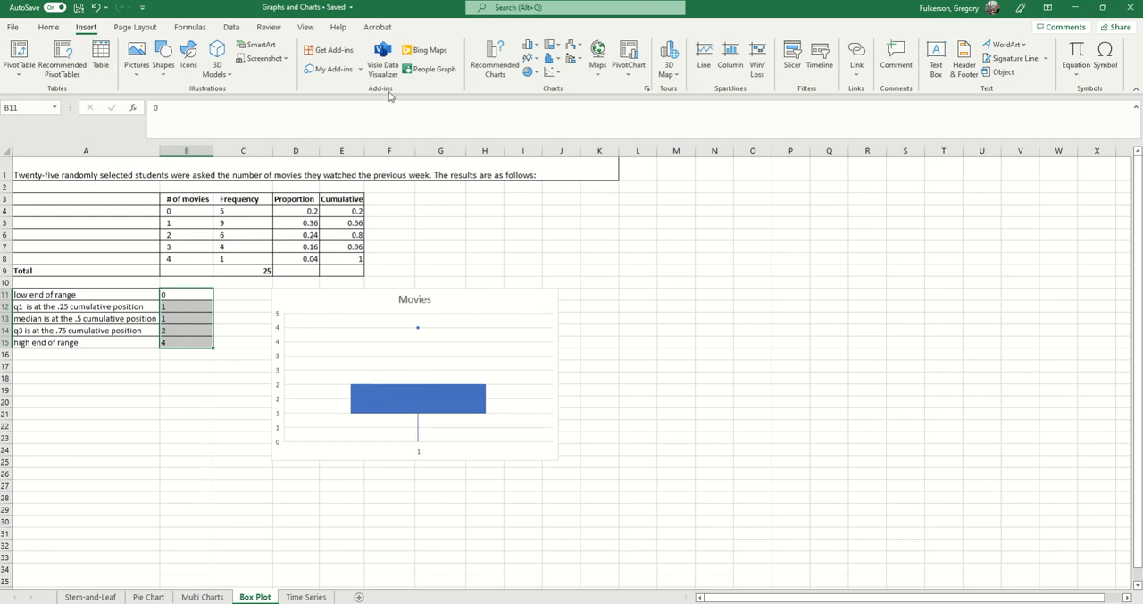
{"action": "left_click", "coordinate": [551, 59]}
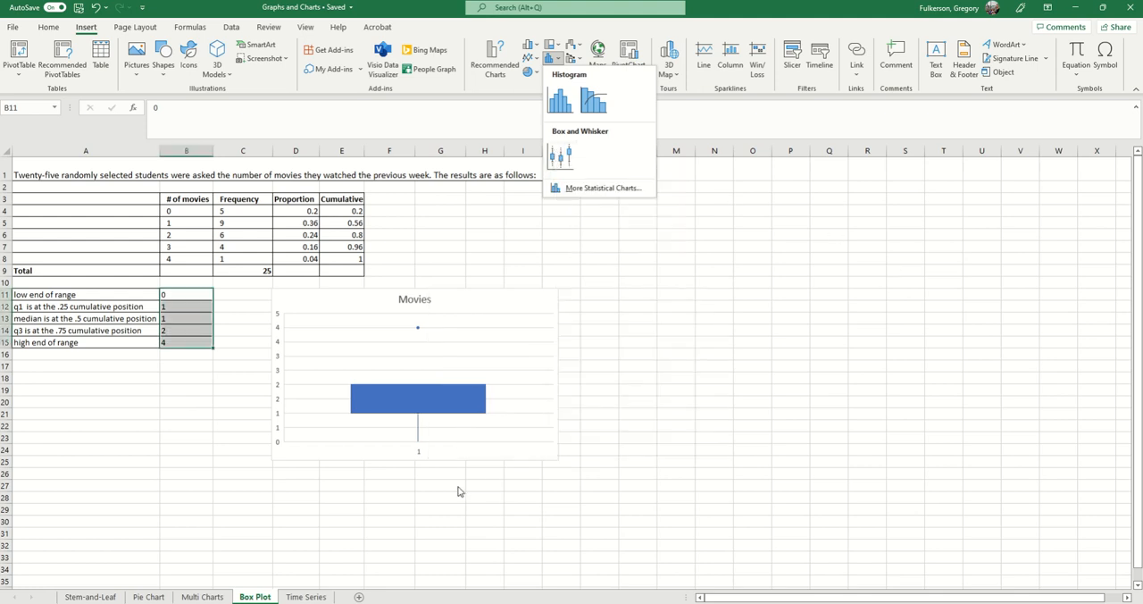
{"action": "right_click", "coordinate": [714, 524]}
Add data labels to the box series in the Movies chart.
{"action": "left_click", "coordinate": [407, 392]}
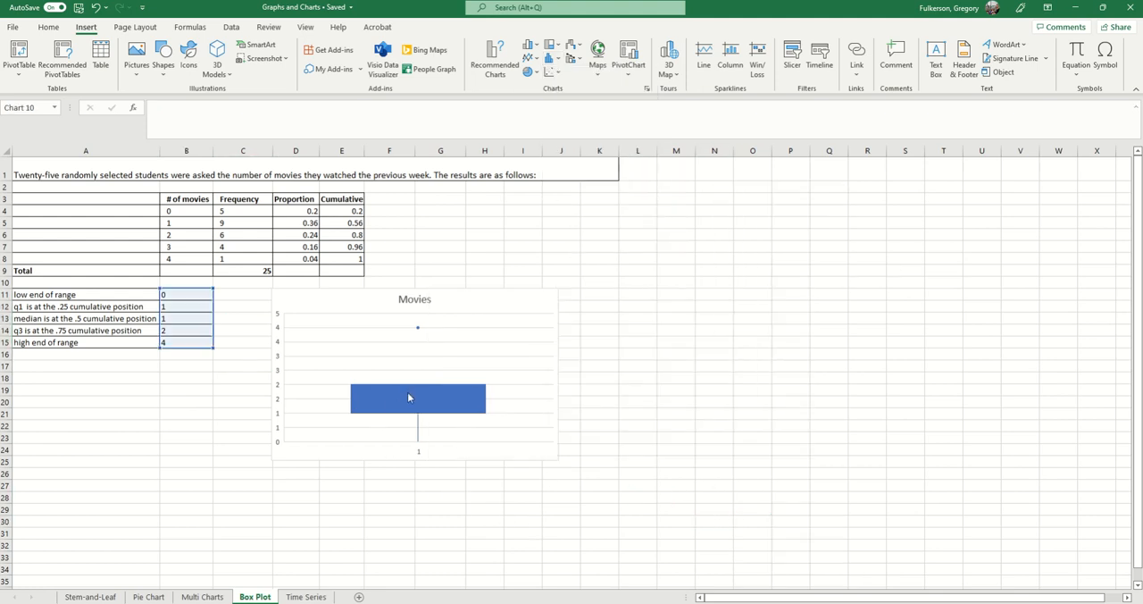
{"action": "right_click", "coordinate": [407, 392]}
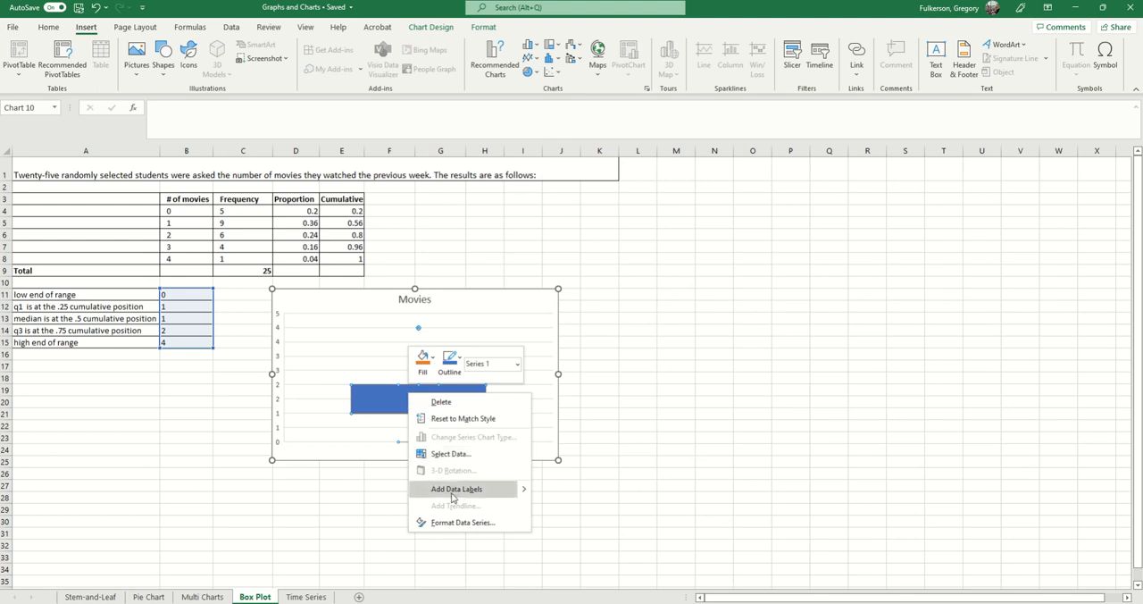
{"action": "left_click", "coordinate": [452, 489]}
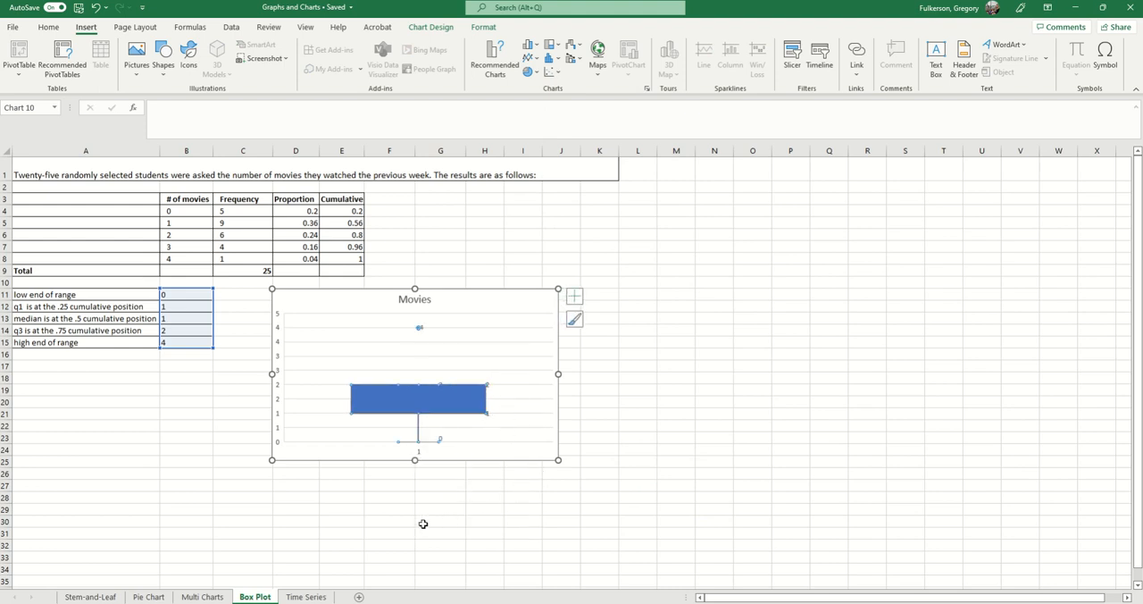
Turn on the mean line in the series options of the Movies box plot.
{"action": "right_click", "coordinate": [447, 395]}
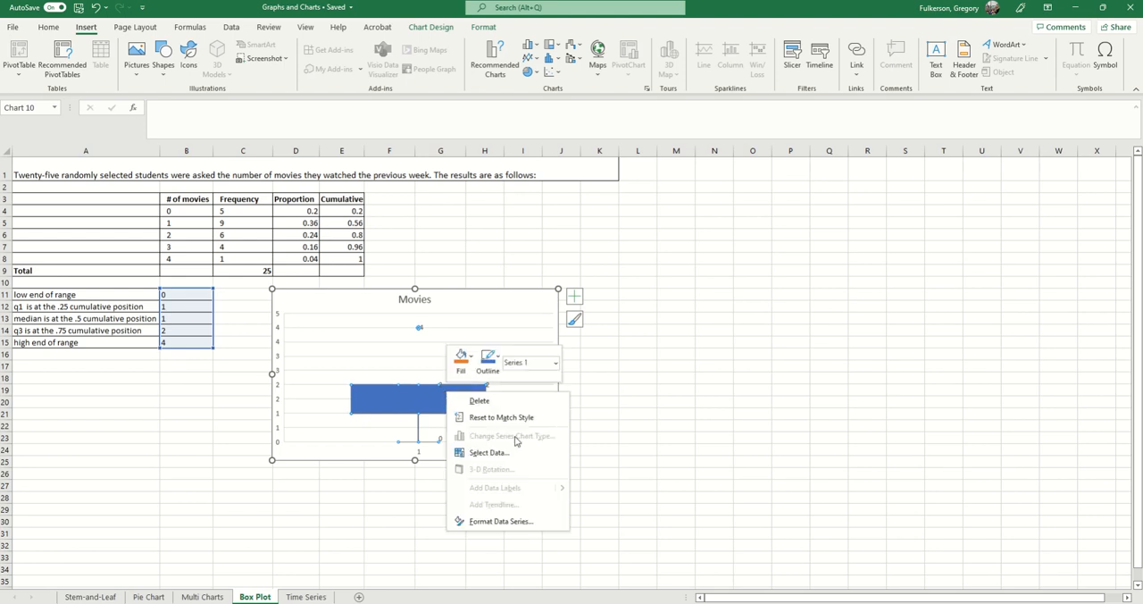
{"action": "left_click", "coordinate": [500, 521]}
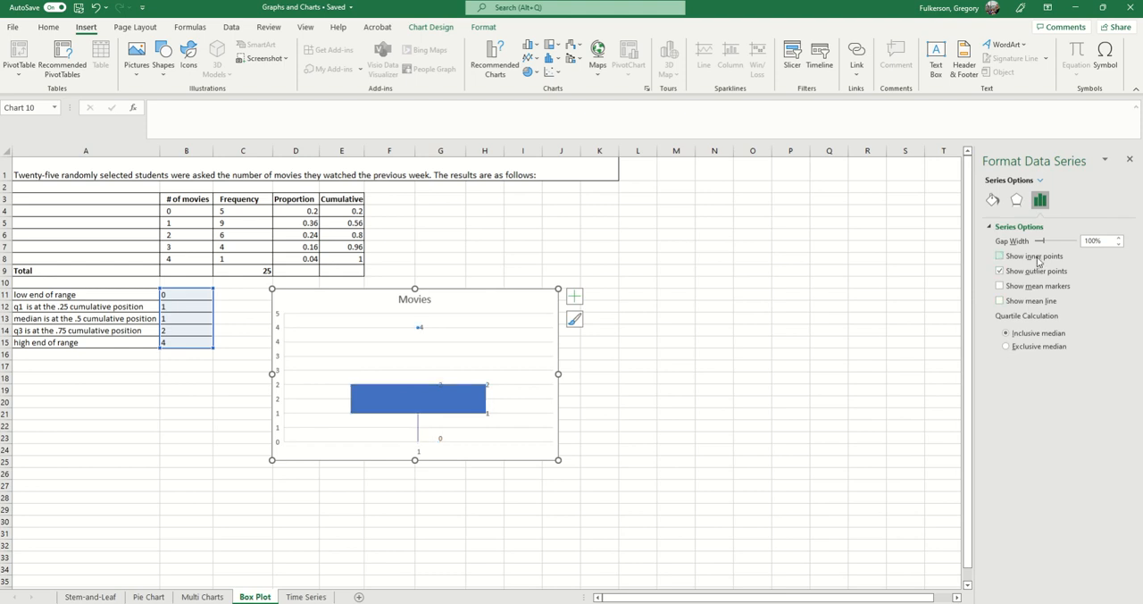
{"action": "left_click", "coordinate": [1037, 288]}
{"action": "left_click", "coordinate": [1032, 287]}
{"action": "left_click", "coordinate": [1013, 302]}
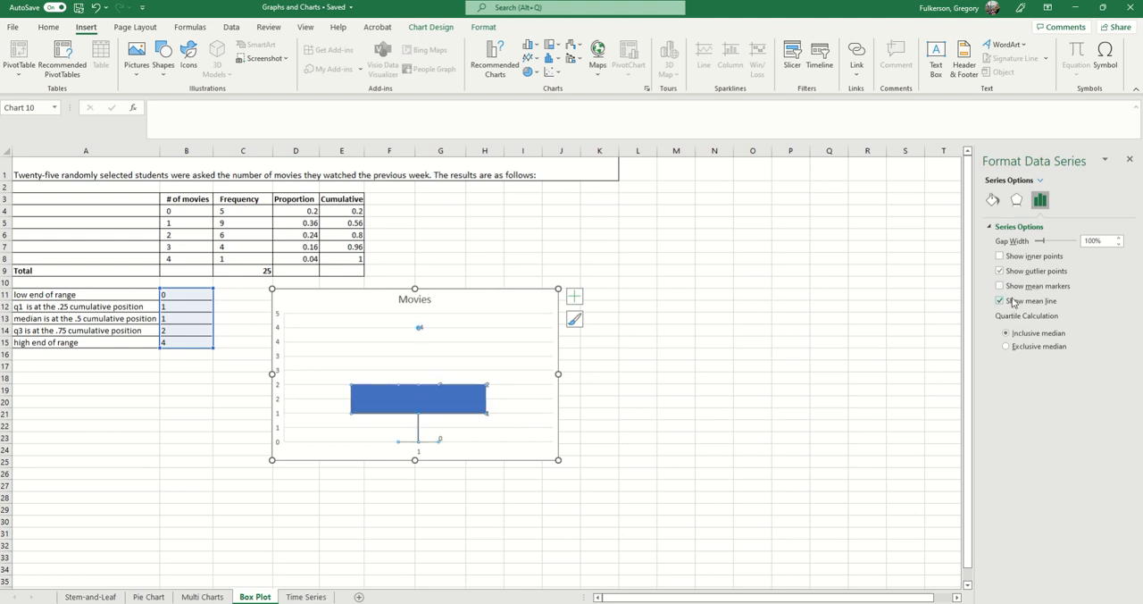
Turn off the mean line of the Movies box plot and try the exclusive median quartile calculation before restoring the inclusive median.
{"action": "left_click", "coordinate": [1013, 302]}
{"action": "left_click", "coordinate": [1036, 350]}
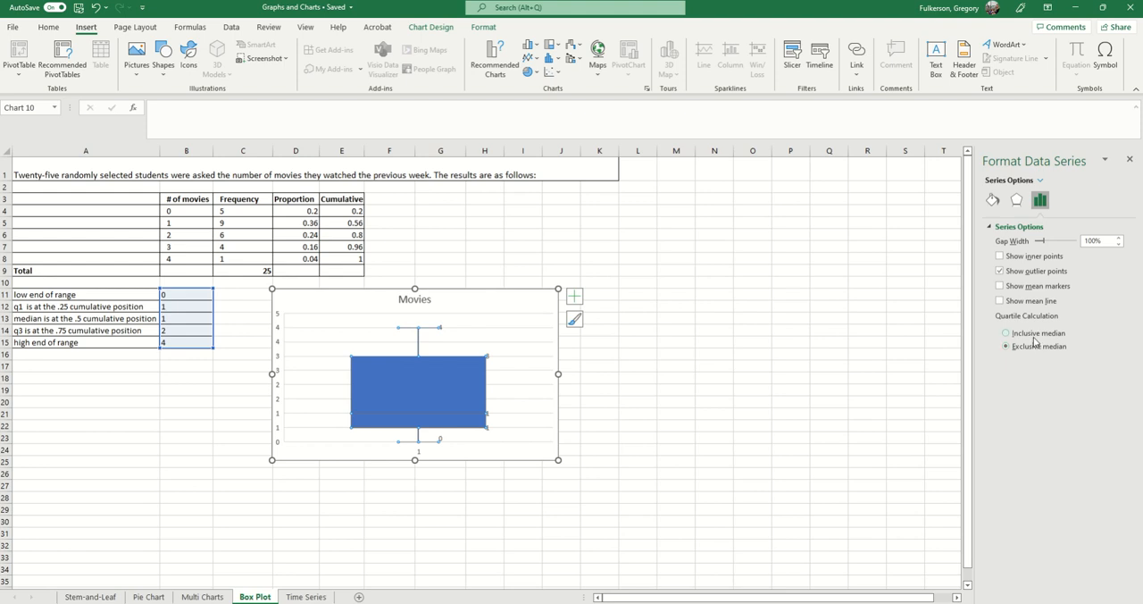
{"action": "left_click", "coordinate": [1034, 336]}
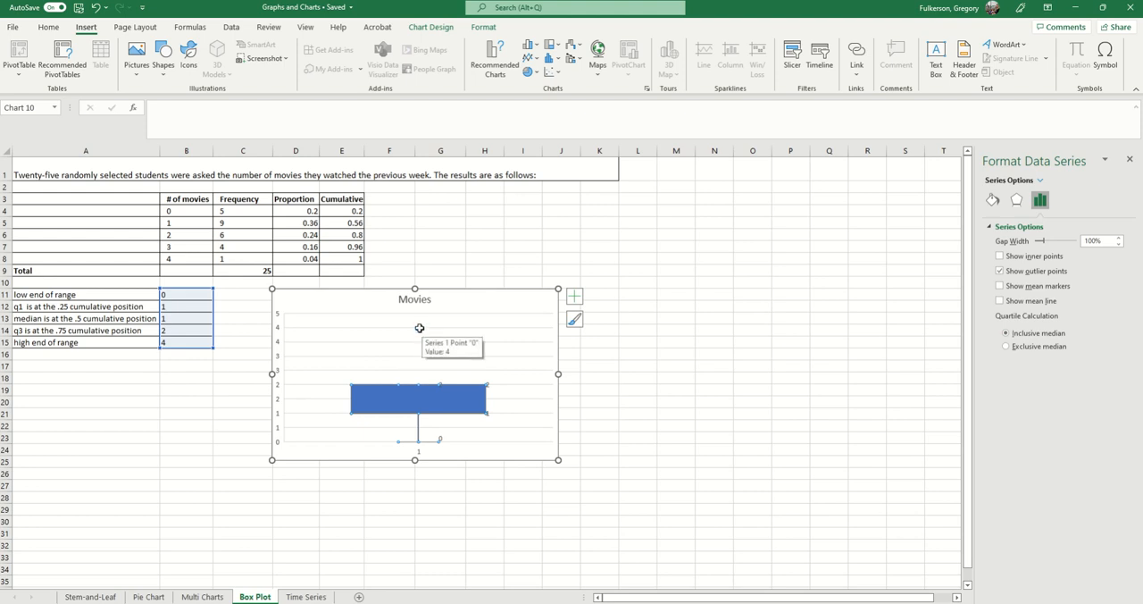
{"action": "mouse_move", "coordinate": [421, 328]}
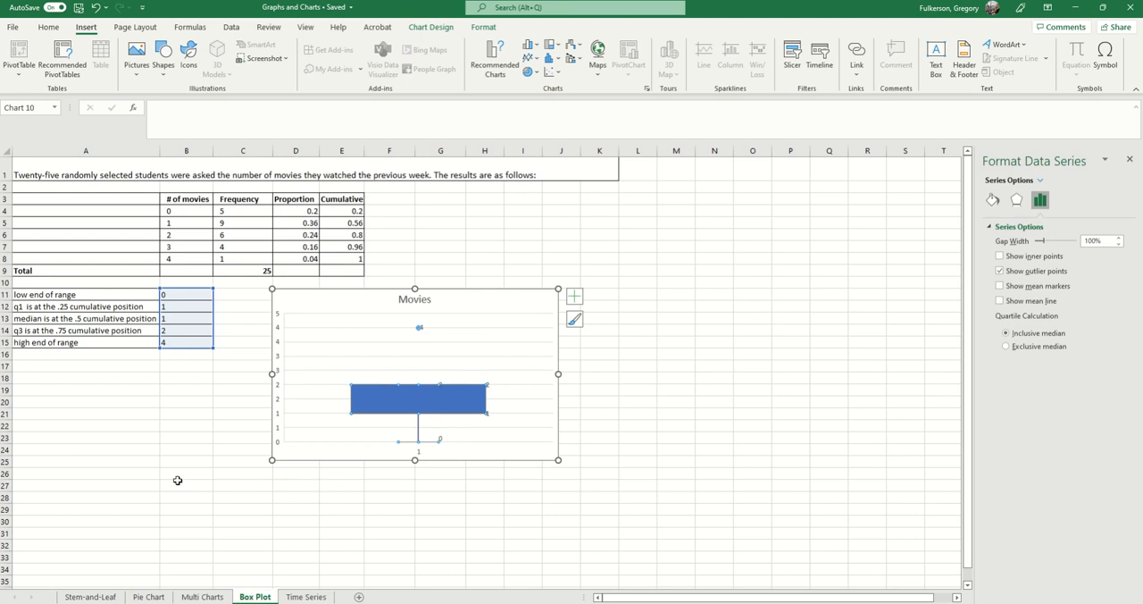
Go to the Time Series sheet and read the CO2 emissions task in cell A1 above the country table.
{"action": "left_click", "coordinate": [305, 597]}
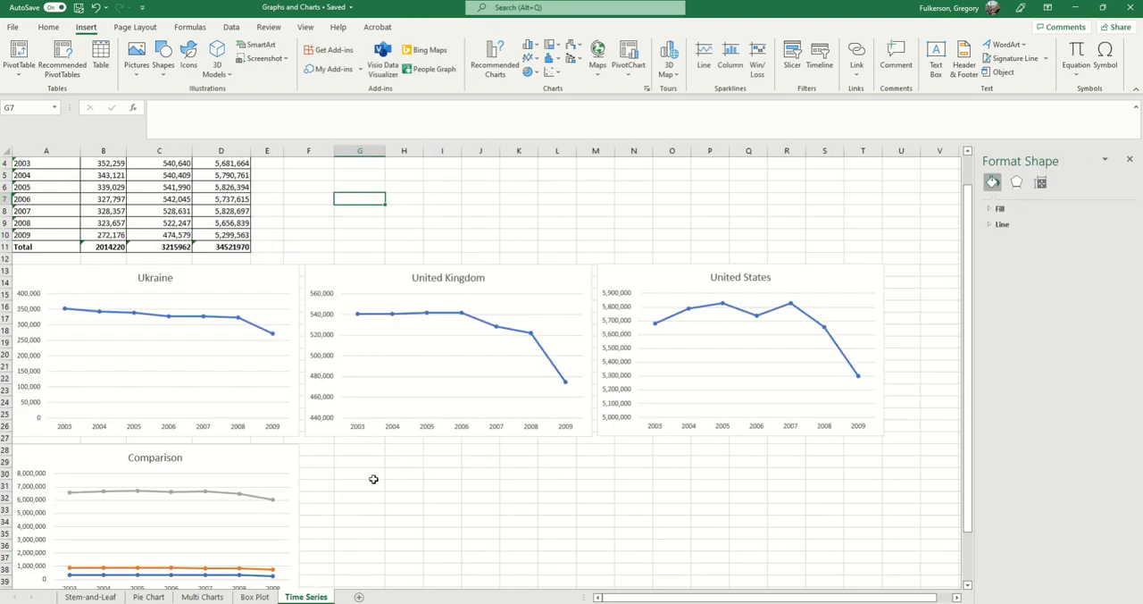
{"action": "scroll", "coordinate": [373, 479], "scroll_direction": "up", "scroll_amount": 1}
{"action": "scroll", "coordinate": [428, 534], "scroll_direction": "down", "scroll_amount": 5}
{"action": "scroll", "coordinate": [428, 534], "scroll_direction": "up", "scroll_amount": 5}
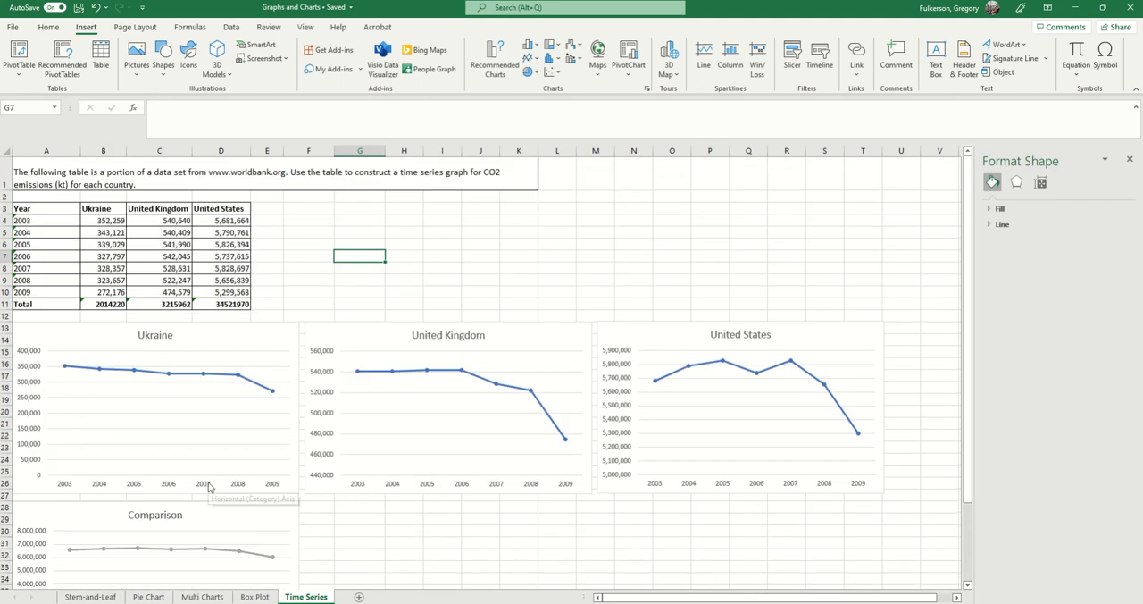
{"action": "left_click", "coordinate": [473, 182]}
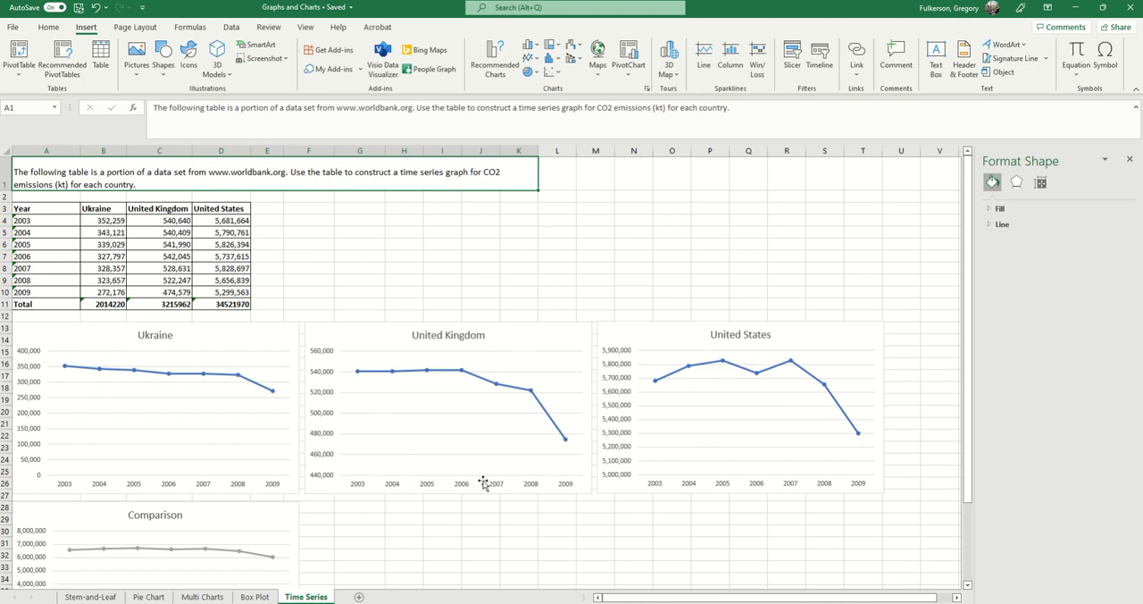
Examine the Ukraine, United Kingdom and United States line graphs and the combined Comparison graph below the emissions table.
{"action": "scroll", "coordinate": [651, 473], "scroll_direction": "down", "scroll_amount": 3}
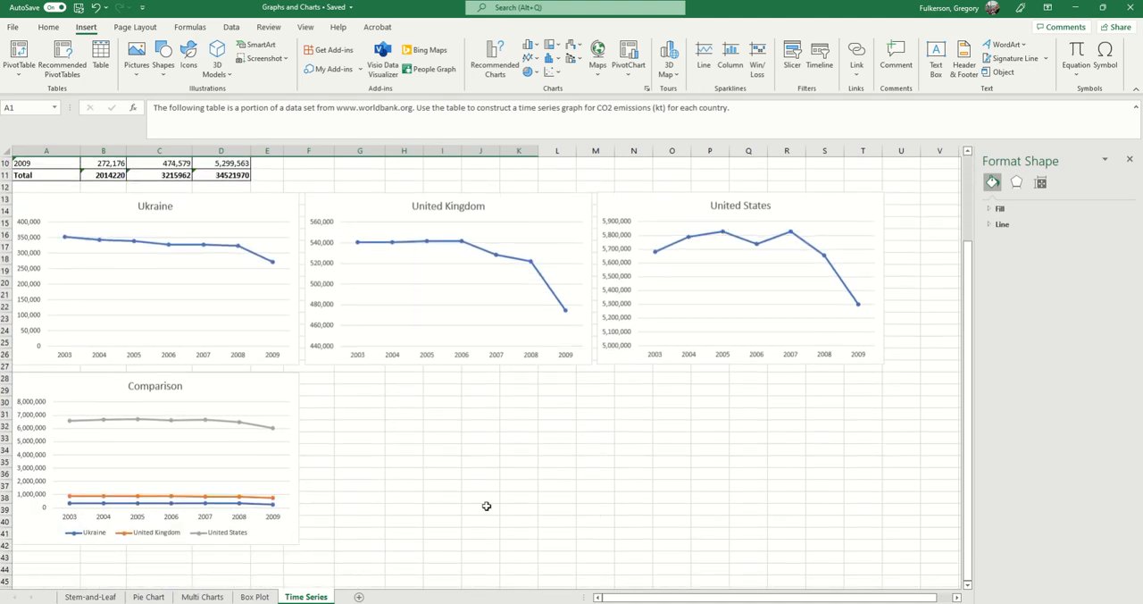
{"action": "scroll", "coordinate": [363, 510], "scroll_direction": "down", "scroll_amount": 1}
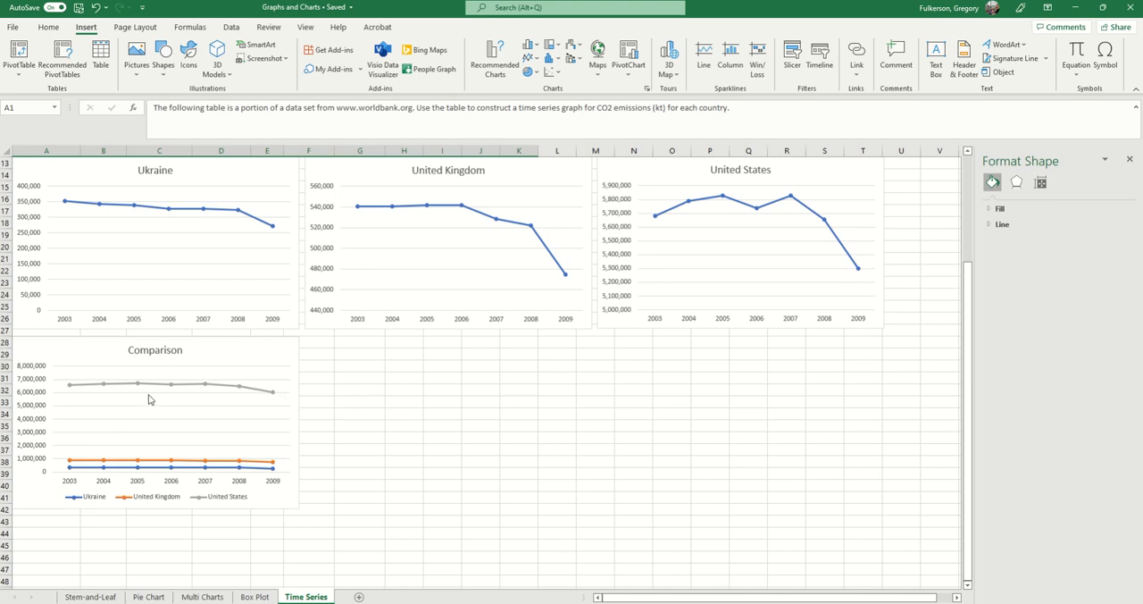
{"action": "scroll", "coordinate": [393, 482], "scroll_direction": "up", "scroll_amount": 2}
{"action": "scroll", "coordinate": [394, 491], "scroll_direction": "down", "scroll_amount": 1}
{"action": "scroll", "coordinate": [396, 494], "scroll_direction": "up", "scroll_amount": 2}
{"action": "scroll", "coordinate": [425, 451], "scroll_direction": "up", "scroll_amount": 1}
{"action": "scroll", "coordinate": [461, 490], "scroll_direction": "down", "scroll_amount": 1}
{"action": "scroll", "coordinate": [486, 468], "scroll_direction": "up", "scroll_amount": 1}
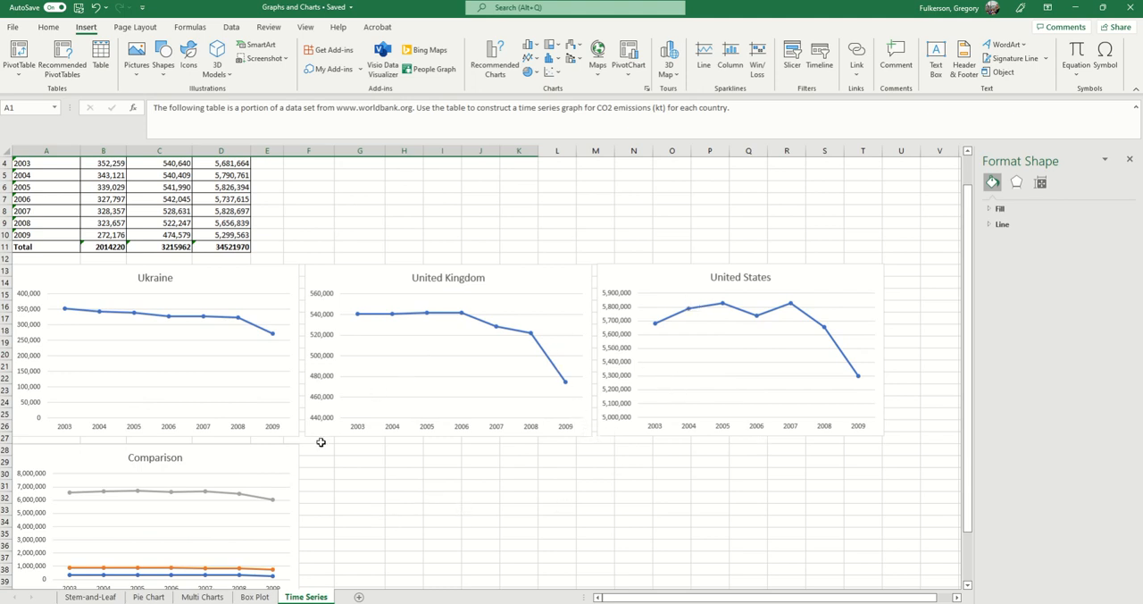
{"action": "scroll", "coordinate": [186, 516], "scroll_direction": "down", "scroll_amount": 1}
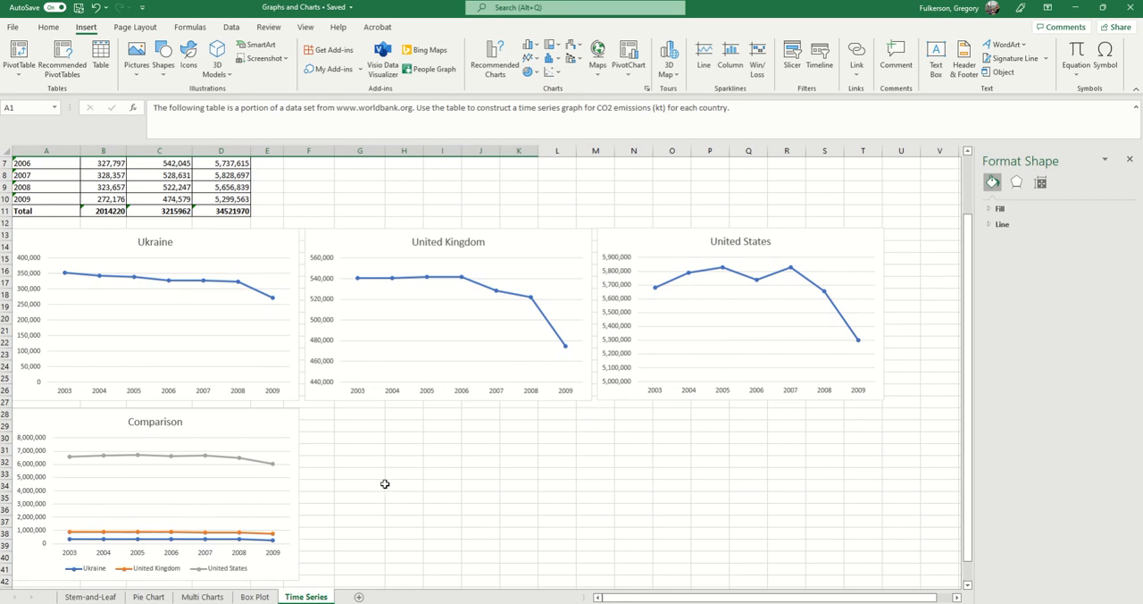
{"action": "scroll", "coordinate": [385, 483], "scroll_direction": "up", "scroll_amount": 2}
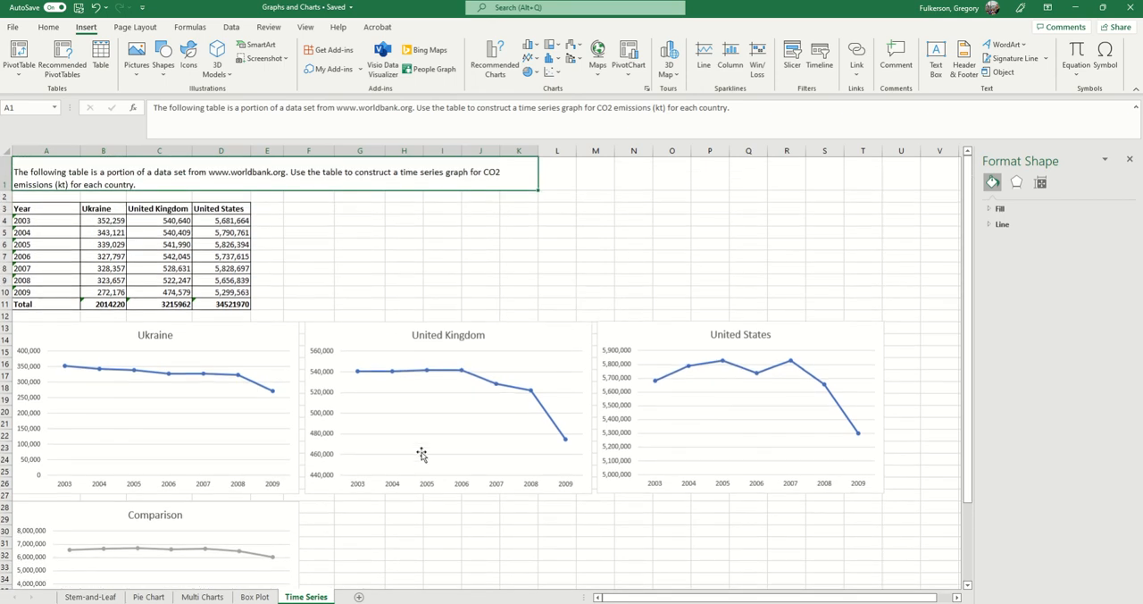
Select the years and Ukraine emissions in A4:B10 and review the available scatter chart types without inserting one.
{"action": "left_click", "coordinate": [43, 267]}
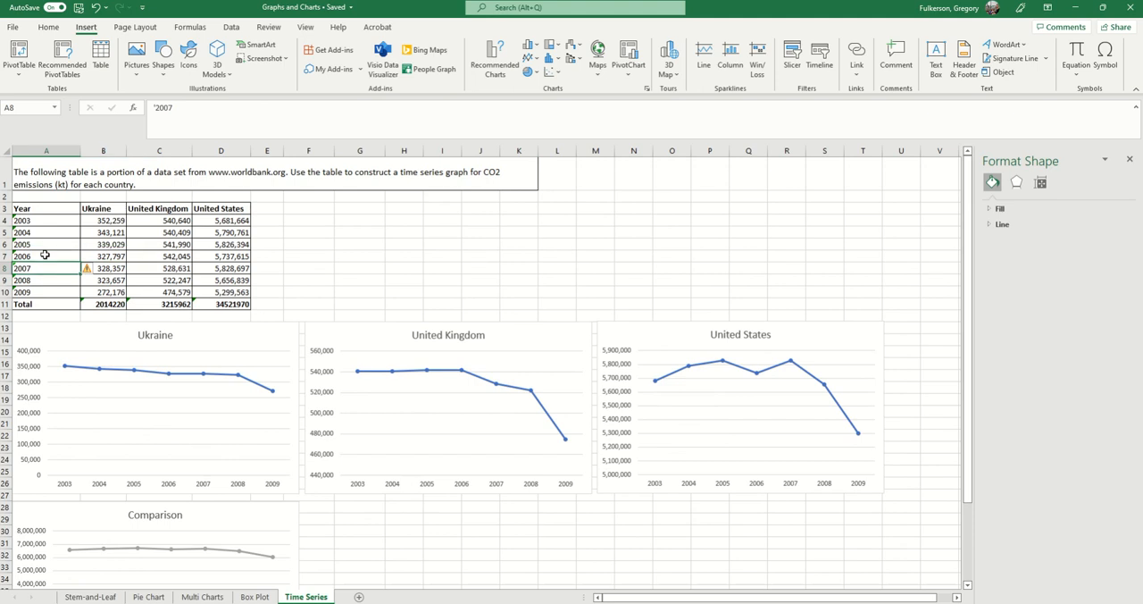
{"action": "left_click_drag", "start_coordinate": [43, 218], "coordinate": [91, 295]}
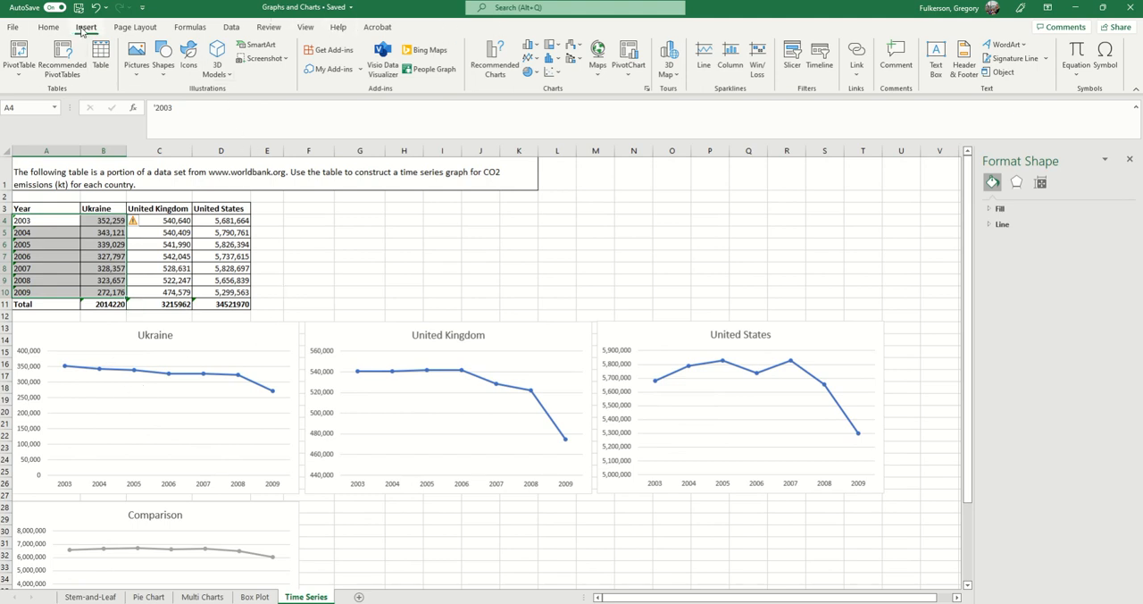
{"action": "left_click", "coordinate": [548, 76]}
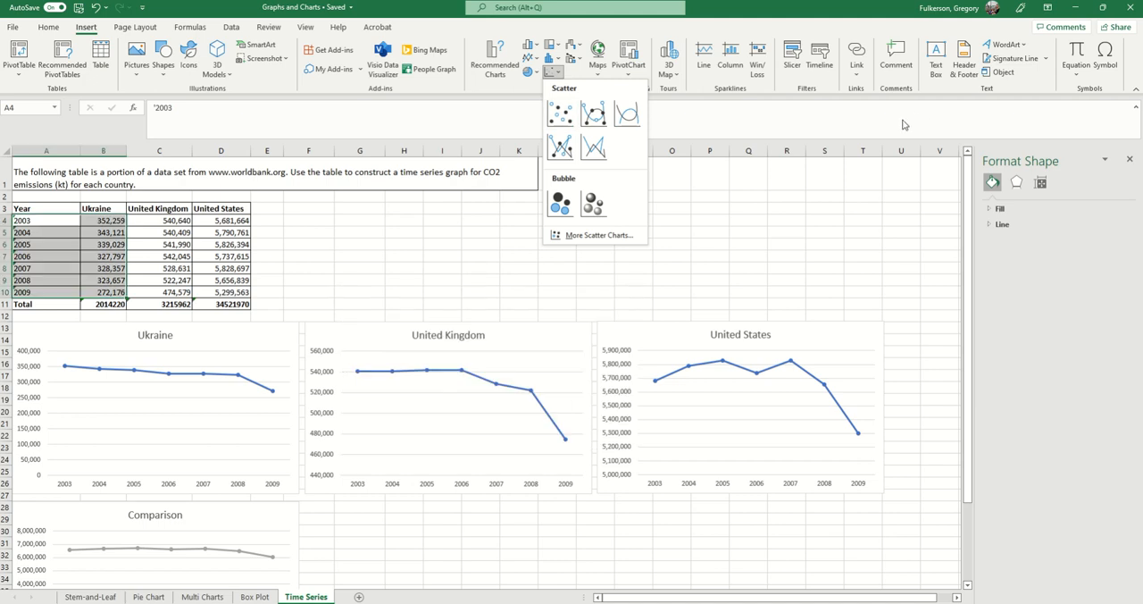
{"action": "left_click", "coordinate": [737, 6]}
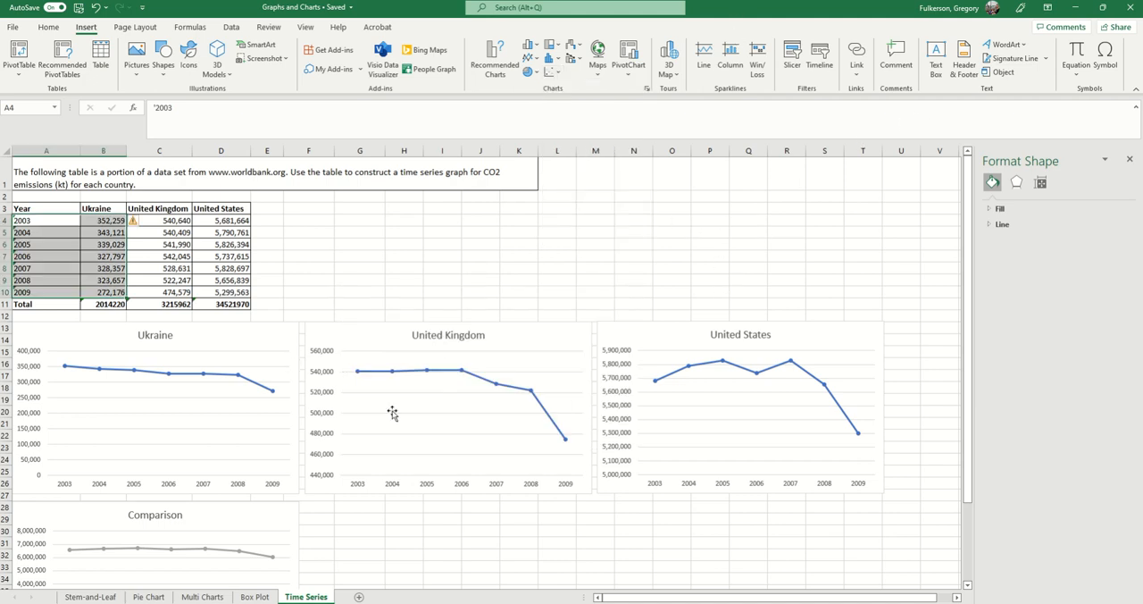
Compare the time axes of the line graphs with the table's years, selecting the year cells A4:A10.
{"action": "scroll", "coordinate": [345, 424], "scroll_direction": "down", "scroll_amount": 1}
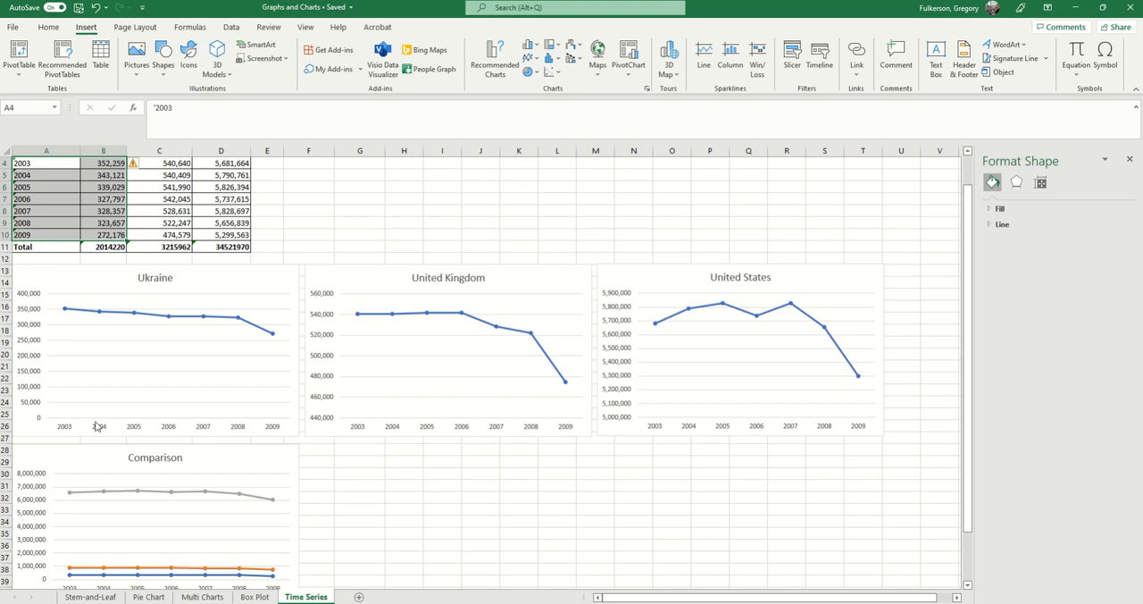
{"action": "scroll", "coordinate": [173, 455], "scroll_direction": "up", "scroll_amount": 1}
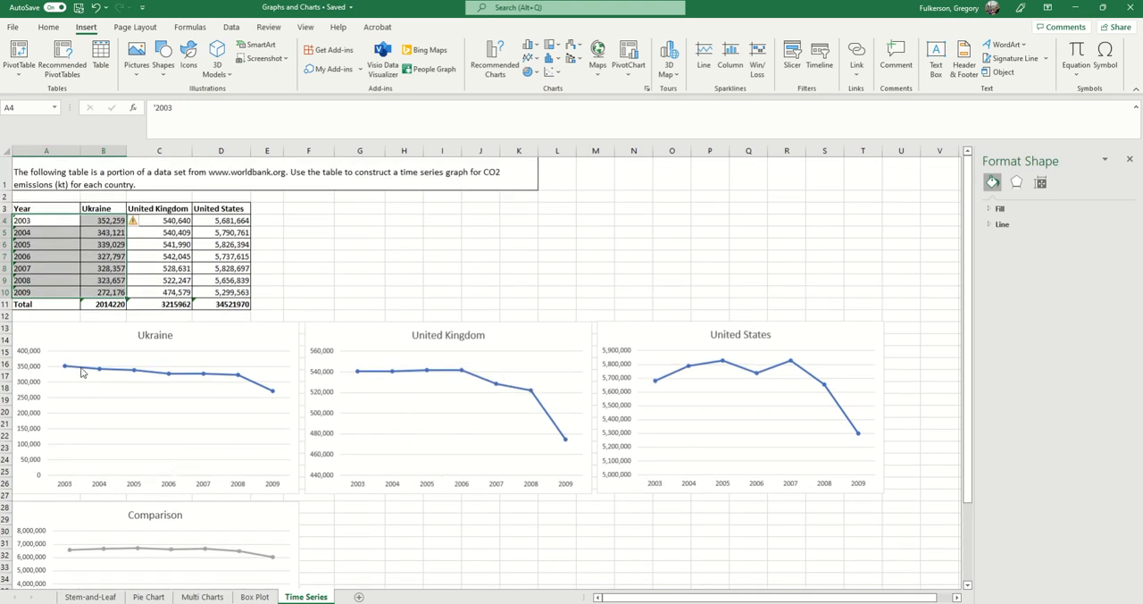
{"action": "left_click_drag", "start_coordinate": [23, 219], "coordinate": [24, 292]}
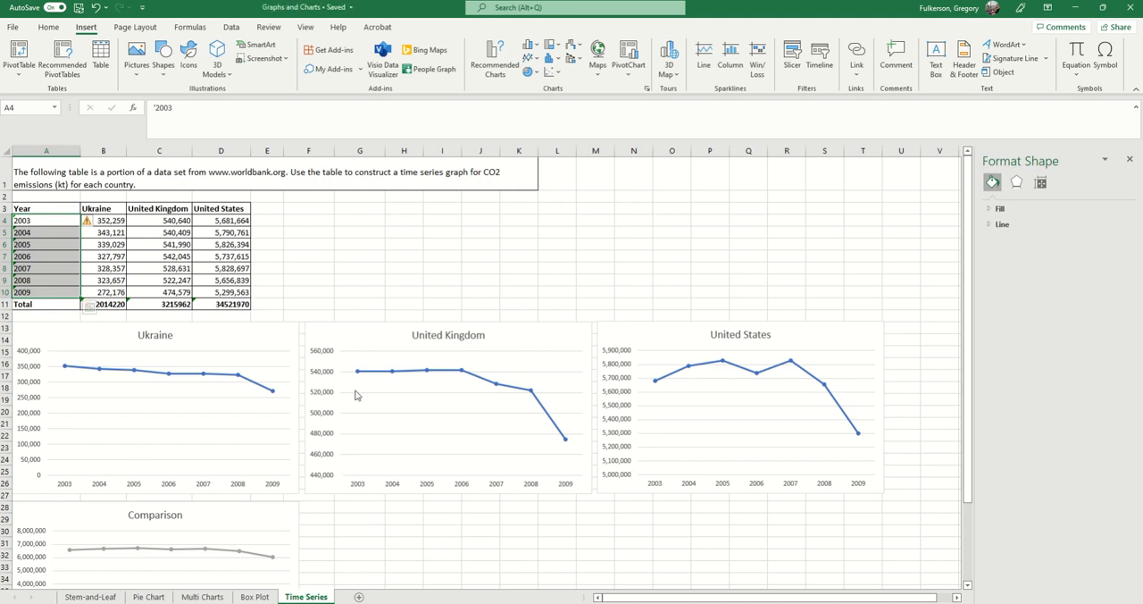
{"action": "scroll", "coordinate": [172, 524], "scroll_direction": "down", "scroll_amount": 2}
{"action": "scroll", "coordinate": [331, 453], "scroll_direction": "up", "scroll_amount": 2}
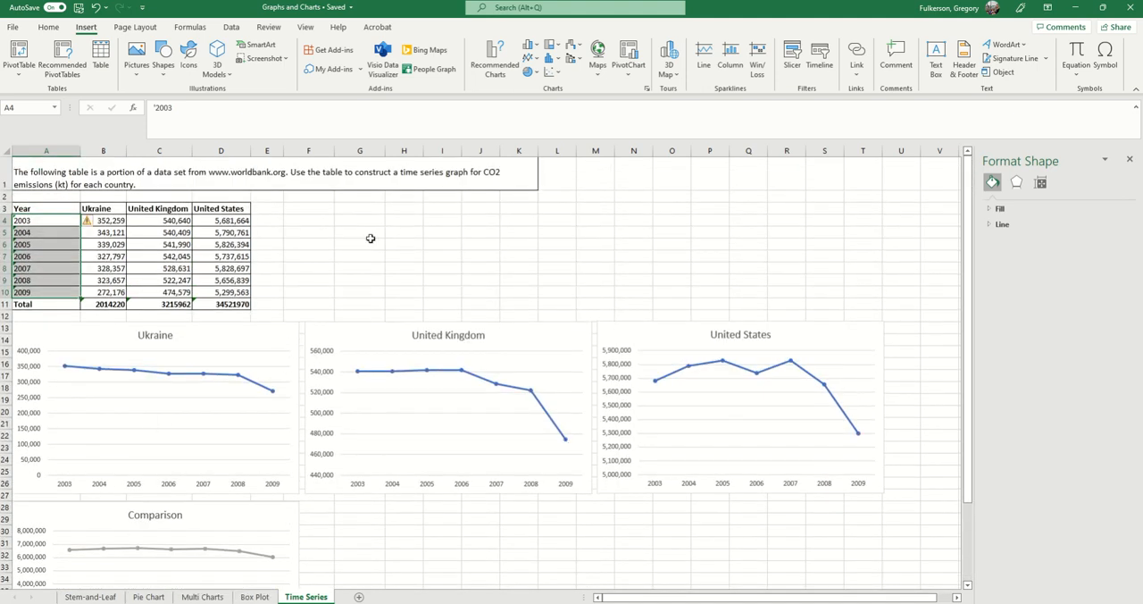